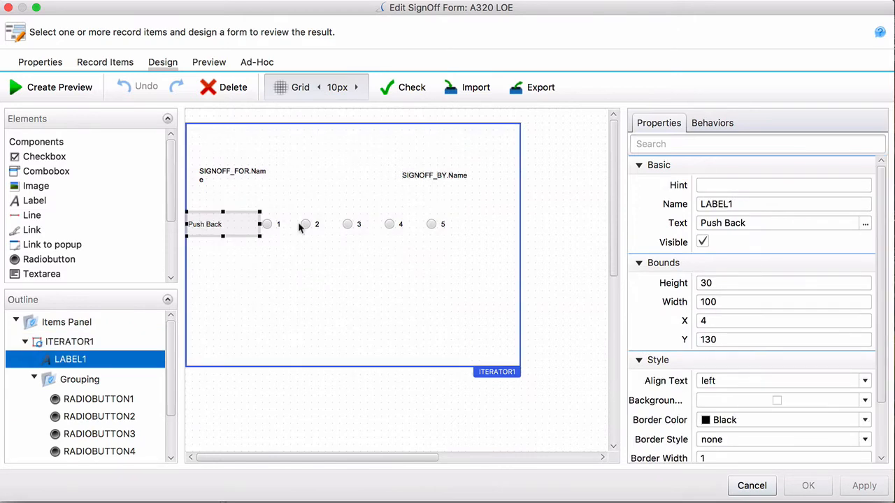
Step: Duplicate the Push Back label three times and stack the copies beneath it at X 5, with Y at 155, 185 and 215
{"action": "key", "text": "super+c"}
{"action": "key", "text": "super+v"}
{"action": "left_click_drag", "start_coordinate": [250, 143], "coordinate": [248, 246]}
{"action": "key", "text": "super+v"}
{"action": "left_click_drag", "start_coordinate": [249, 144], "coordinate": [244, 273]}
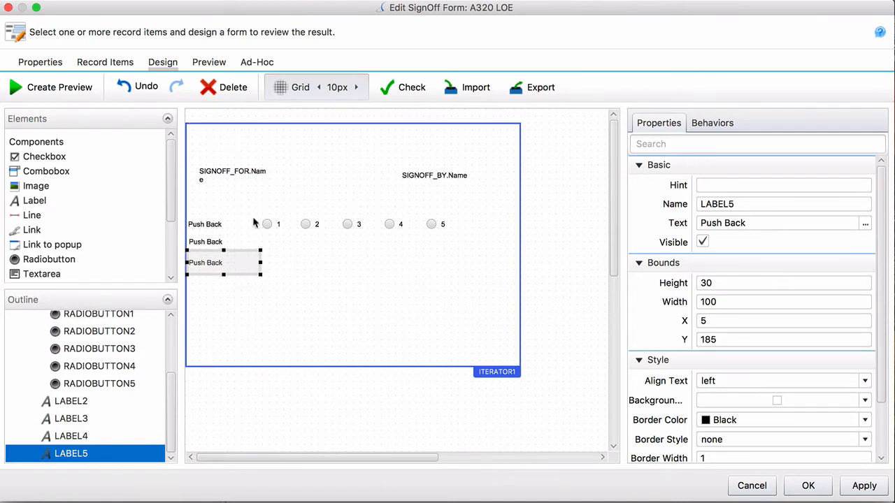
{"action": "key", "text": "super+v"}
{"action": "left_click_drag", "start_coordinate": [246, 144], "coordinate": [245, 294]}
{"action": "left_click", "coordinate": [326, 295]}
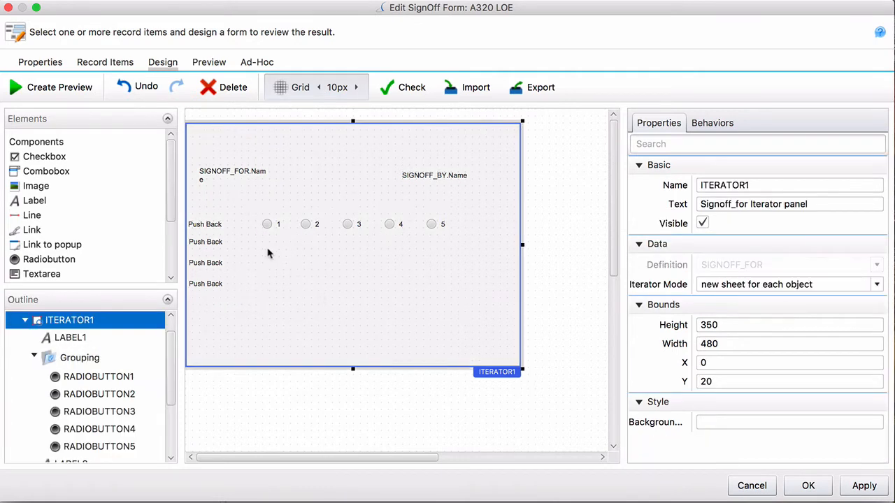
Step: Change the text of the first label copy below Push Back to "Before Take Off"
{"action": "left_click", "coordinate": [219, 242]}
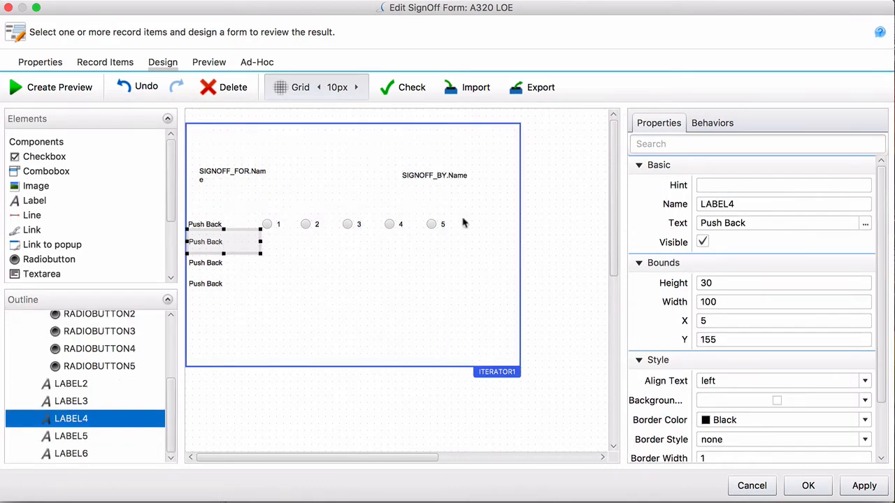
{"action": "left_click", "coordinate": [773, 222]}
{"action": "triple_click", "coordinate": [773, 222]}
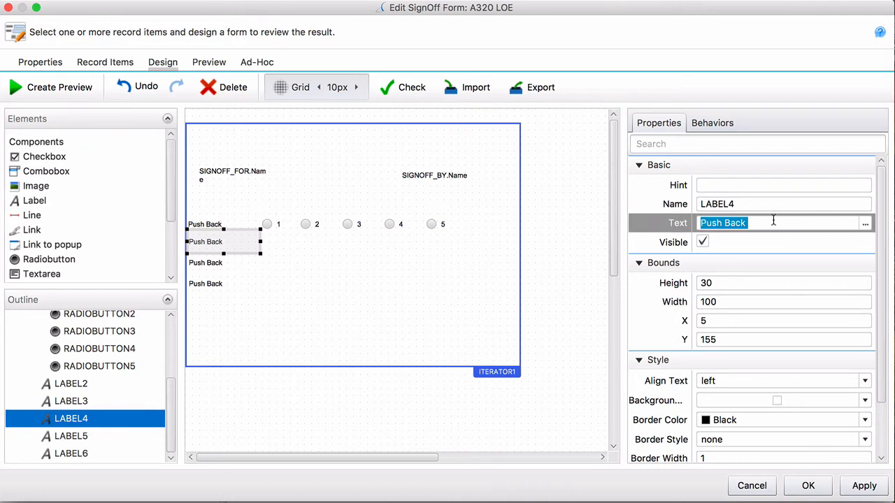
{"action": "type", "text": "Before Take Off"}
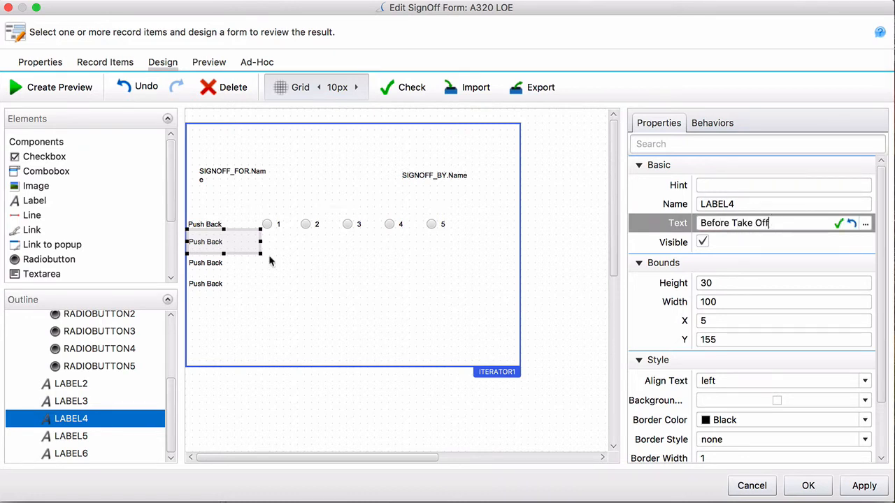
Step: Change the text of the label below Before Take Off to "Take Off"
{"action": "left_click", "coordinate": [224, 263]}
{"action": "left_click", "coordinate": [790, 224]}
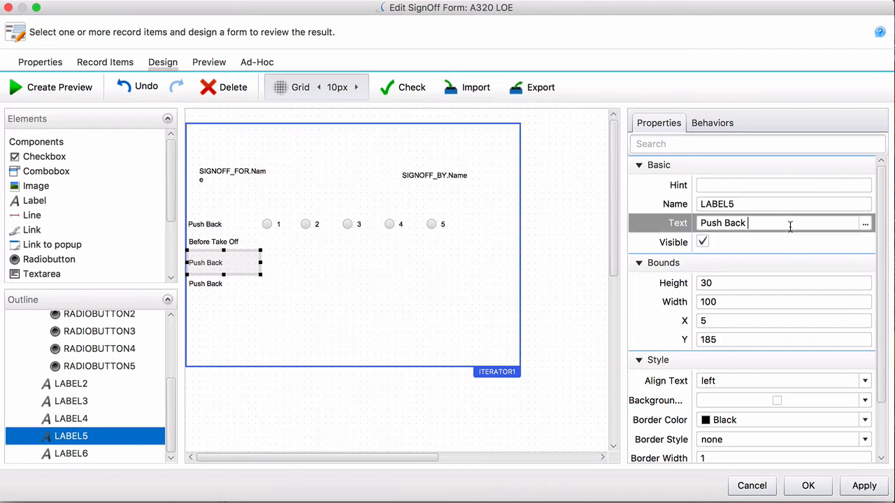
{"action": "triple_click", "coordinate": [790, 224]}
{"action": "type", "text": "Take Off"}
Step: Change the text of the lowest copied label to "Climb"
{"action": "left_click", "coordinate": [217, 291]}
{"action": "left_click", "coordinate": [772, 224]}
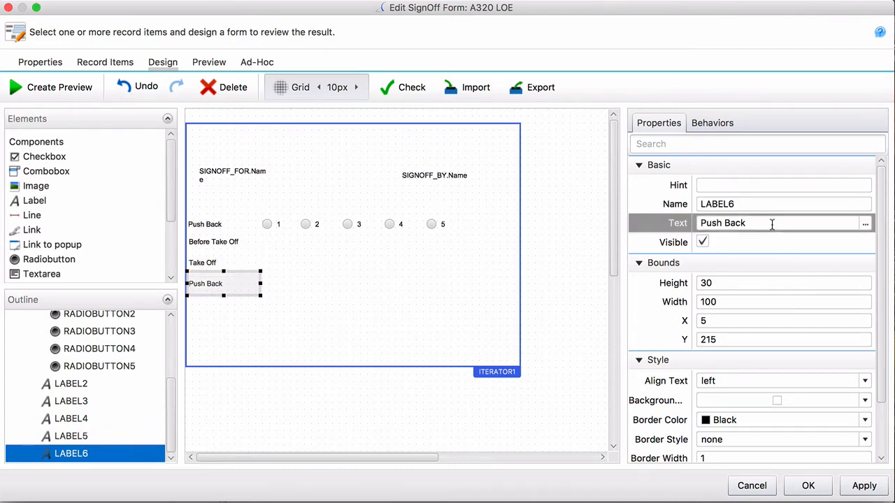
{"action": "triple_click", "coordinate": [772, 224]}
{"action": "type", "text": "Climb"}
{"action": "left_click", "coordinate": [255, 328]}
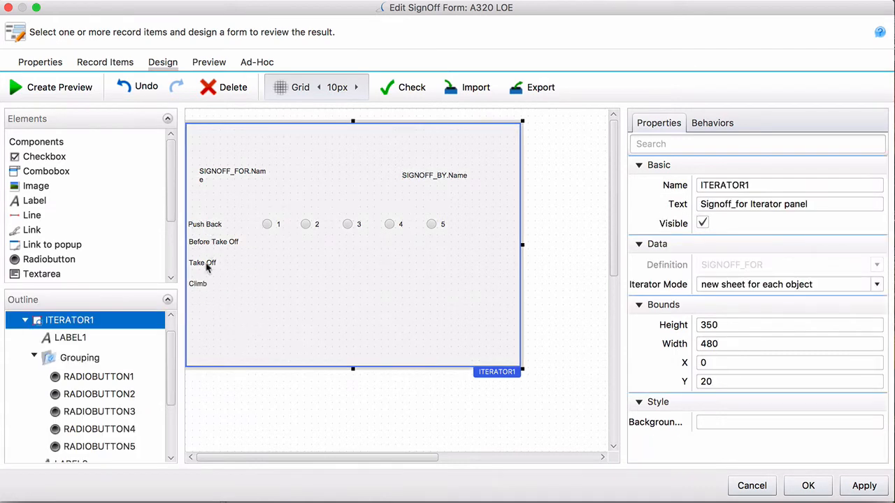
Step: Align the Push Back, Before Take Off, Take Off and Climb labels horizontally by their centers
{"action": "left_click", "coordinate": [218, 225]}
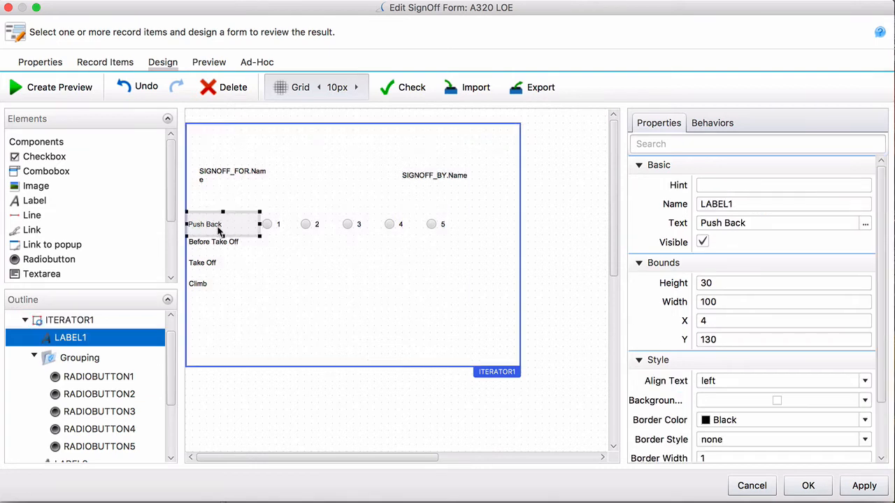
{"action": "left_click", "coordinate": [223, 248], "text": "shift"}
{"action": "left_click", "coordinate": [211, 265], "text": "shift"}
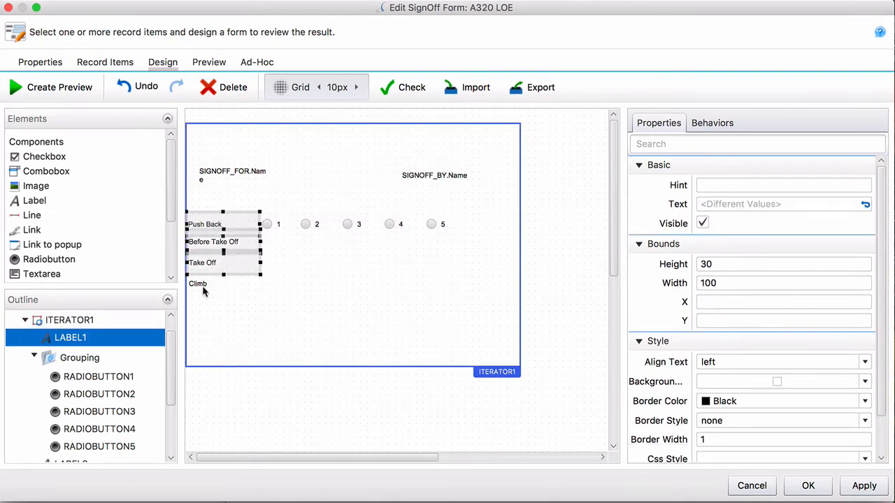
{"action": "left_click", "coordinate": [203, 288], "text": "shift"}
{"action": "right_click", "coordinate": [204, 289]}
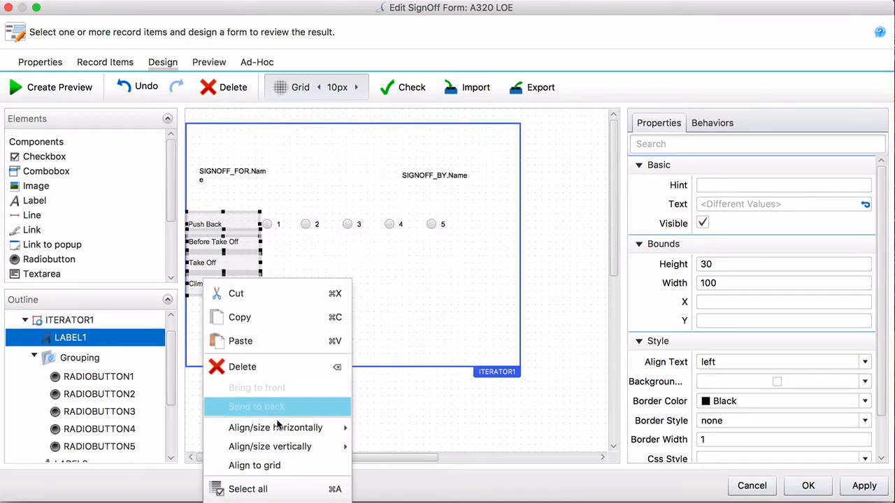
{"action": "mouse_move", "coordinate": [335, 427]}
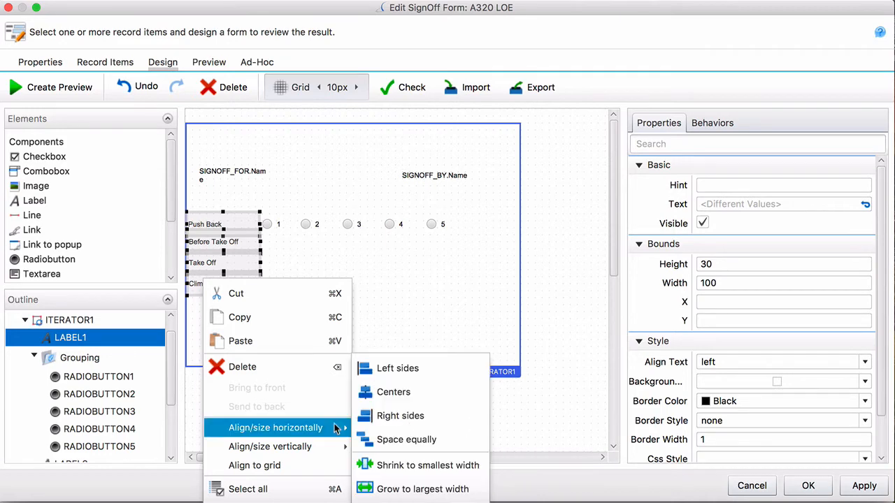
{"action": "left_click", "coordinate": [386, 392]}
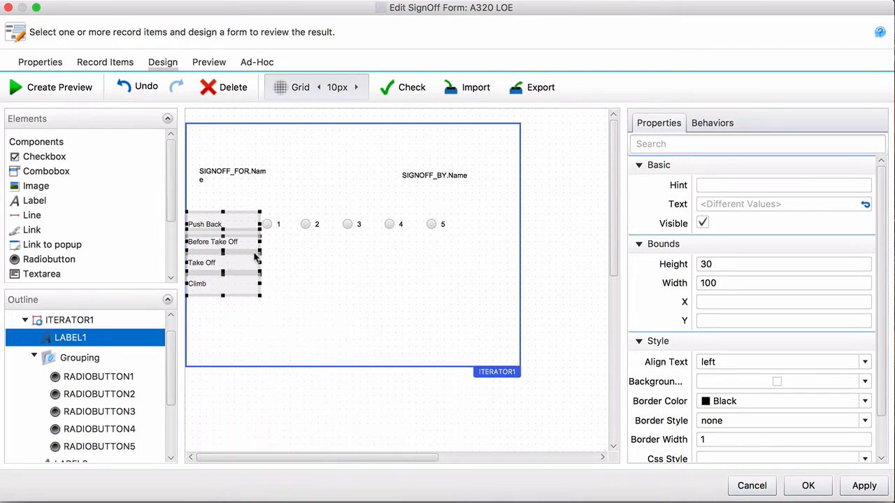
{"action": "left_click", "coordinate": [325, 290]}
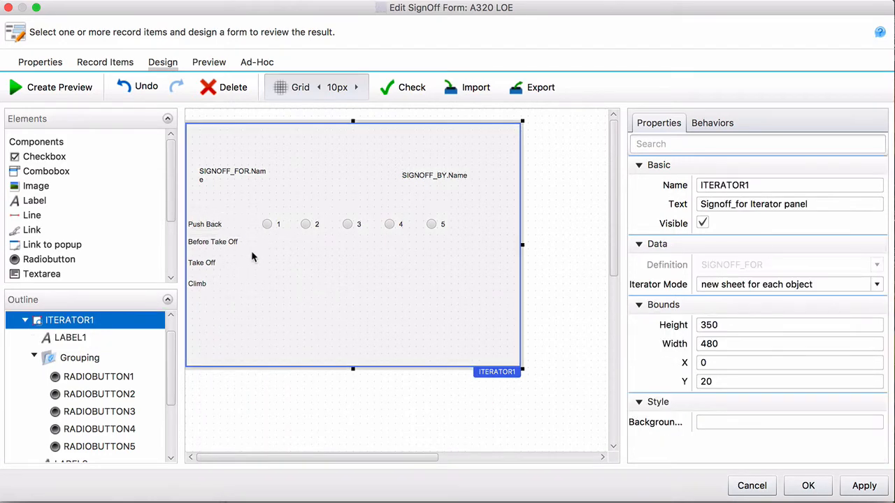
Step: Clear the text of radio buttons 1 and 2 in the Push Back row
{"action": "left_click", "coordinate": [272, 233]}
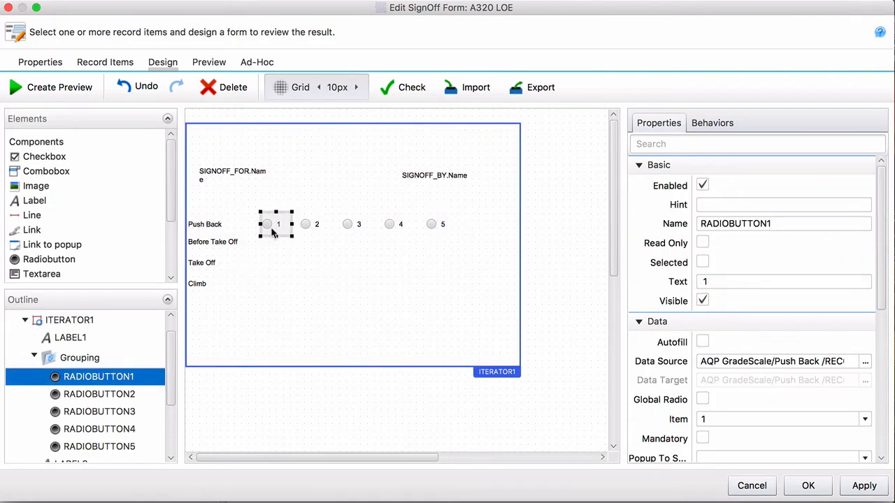
{"action": "left_click", "coordinate": [316, 228]}
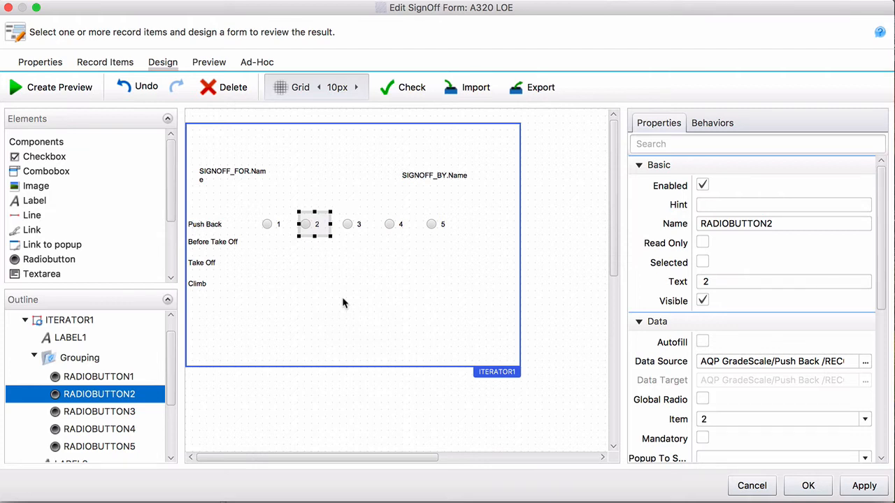
{"action": "left_click", "coordinate": [279, 227]}
{"action": "left_click", "coordinate": [727, 282]}
{"action": "key", "text": "BackSpace"}
{"action": "key", "text": "BackSpace"}
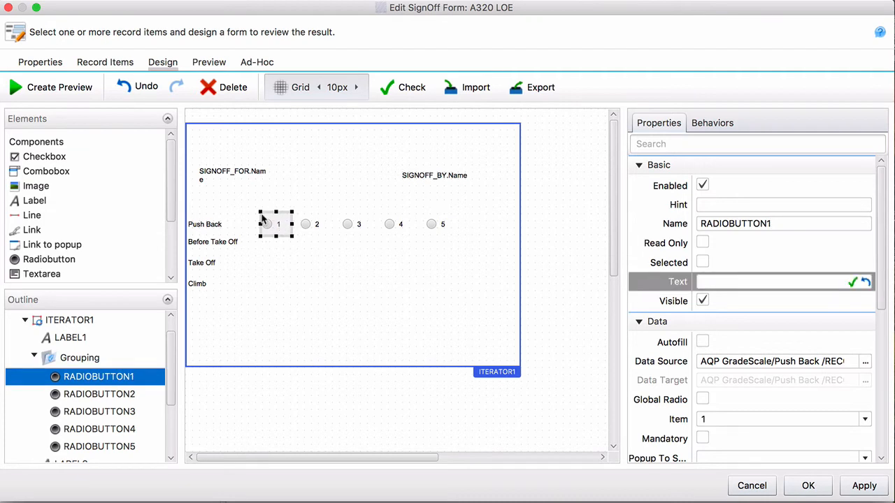
{"action": "left_click", "coordinate": [316, 231]}
{"action": "left_click", "coordinate": [740, 281]}
{"action": "key", "text": "BackSpace"}
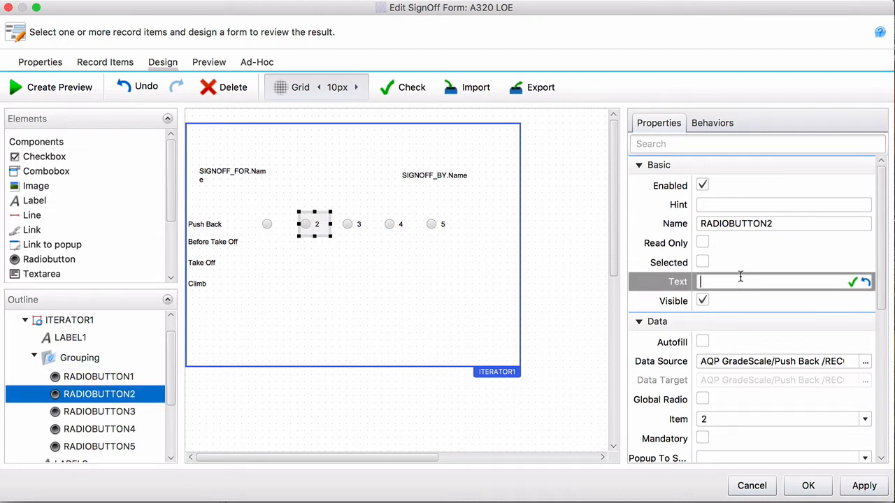
Step: Clear the text of radio buttons 3, 4 and 5 in the Push Back row
{"action": "left_click", "coordinate": [350, 225]}
{"action": "left_click", "coordinate": [352, 227]}
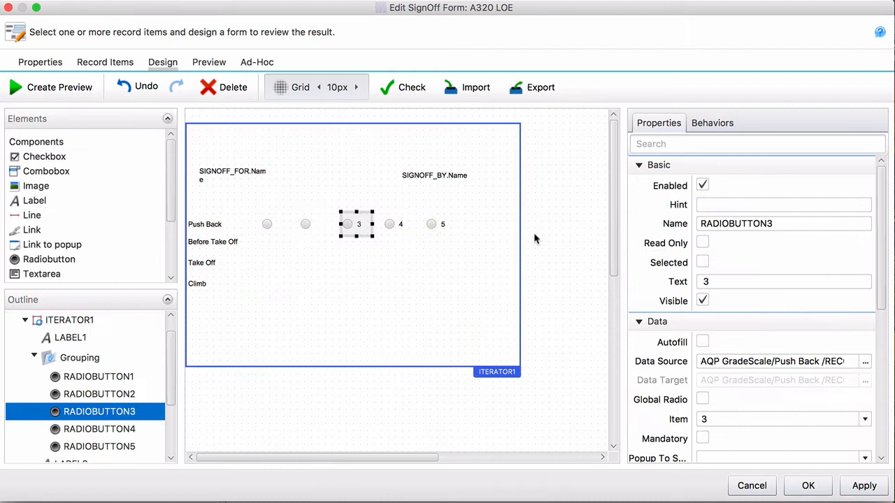
{"action": "left_click", "coordinate": [724, 281]}
{"action": "key", "text": "BackSpace"}
{"action": "left_click", "coordinate": [391, 226]}
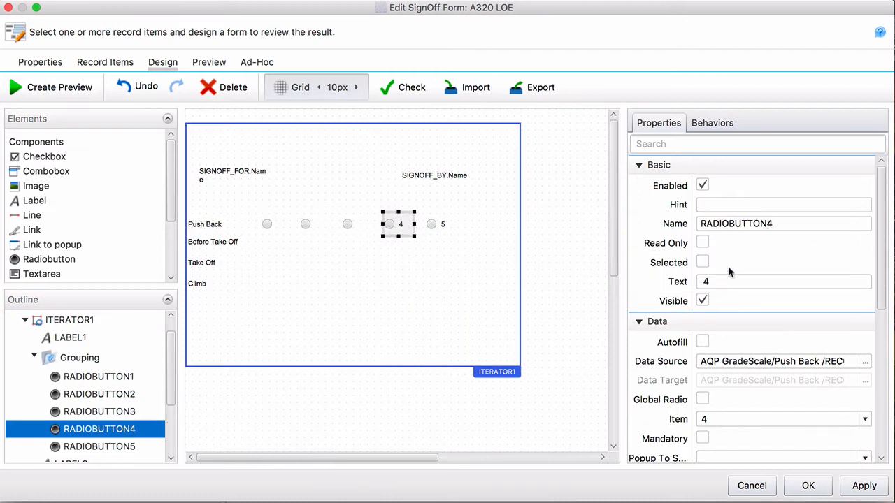
{"action": "left_click", "coordinate": [729, 280]}
{"action": "key", "text": "BackSpace"}
{"action": "left_click", "coordinate": [443, 224]}
{"action": "left_click", "coordinate": [775, 283]}
{"action": "key", "text": "BackSpace"}
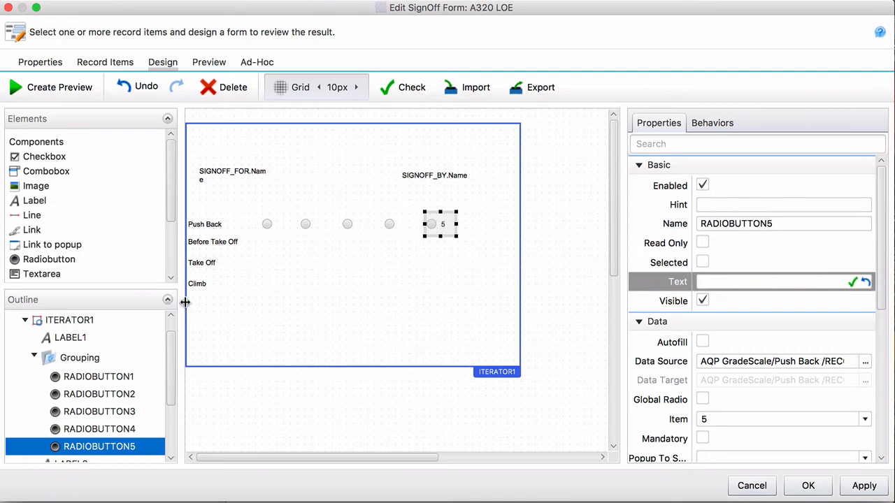
{"action": "left_click", "coordinate": [270, 314]}
Step: Add a label above the first radio button at X 110, Y 100, narrow it to width 20, and set its text to "1"
{"action": "left_click_drag", "start_coordinate": [42, 200], "coordinate": [277, 199]}
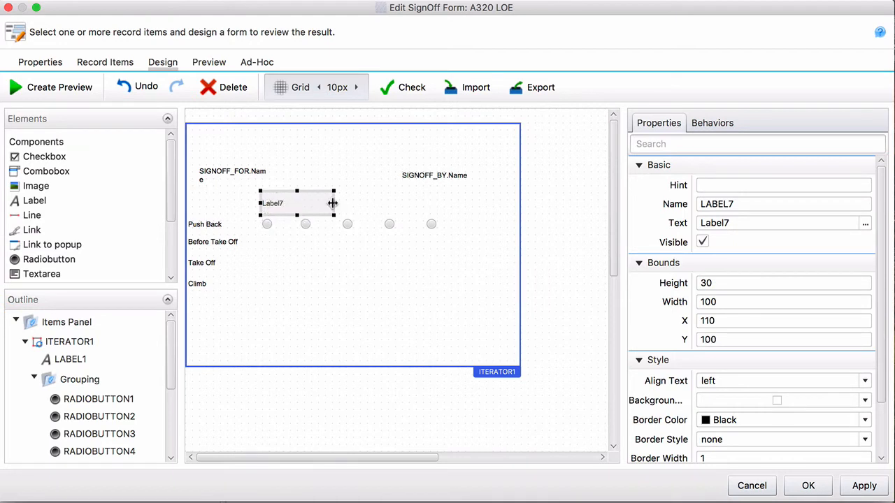
{"action": "left_click_drag", "start_coordinate": [333, 202], "coordinate": [271, 207]}
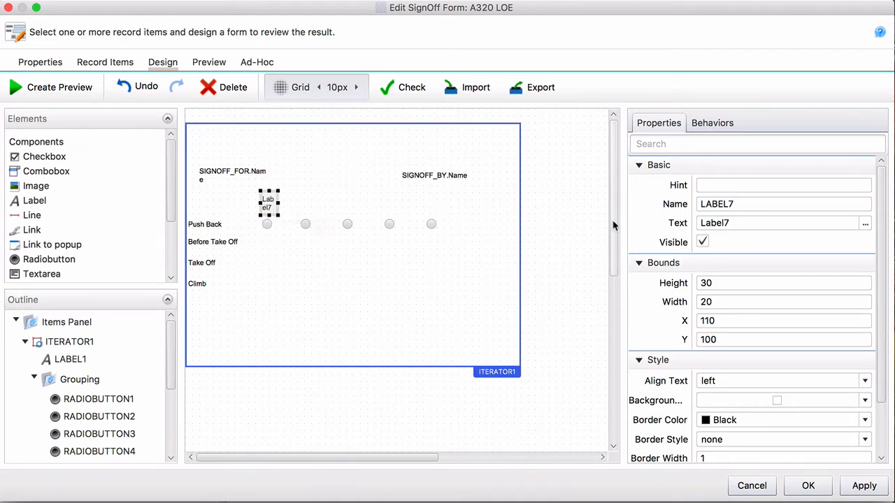
{"action": "left_click", "coordinate": [685, 230]}
{"action": "type", "text": "1"}
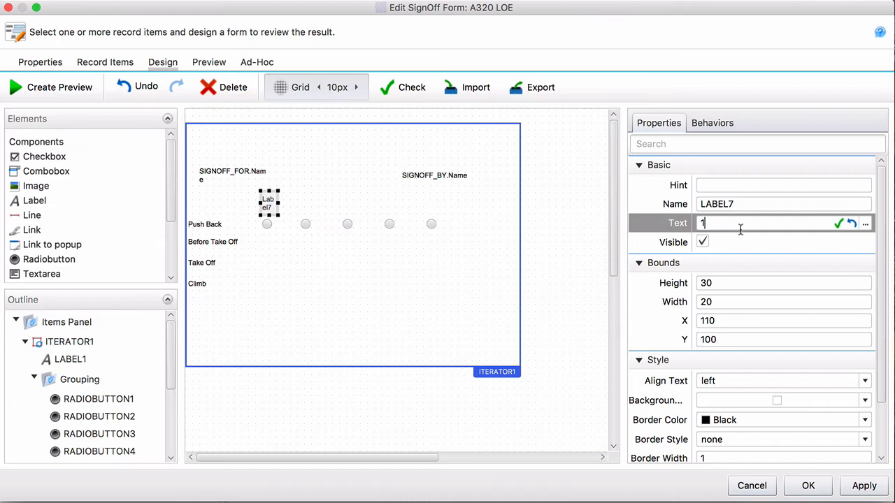
{"action": "left_click", "coordinate": [312, 313]}
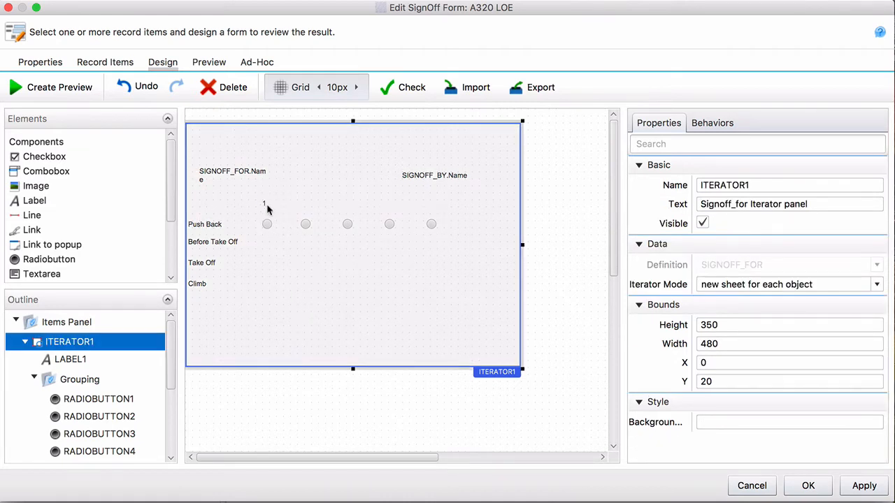
Step: Duplicate the "1" label four times, placing one copy above each remaining radio button at Y 105
{"action": "left_click", "coordinate": [267, 206]}
{"action": "key", "text": "super+v"}
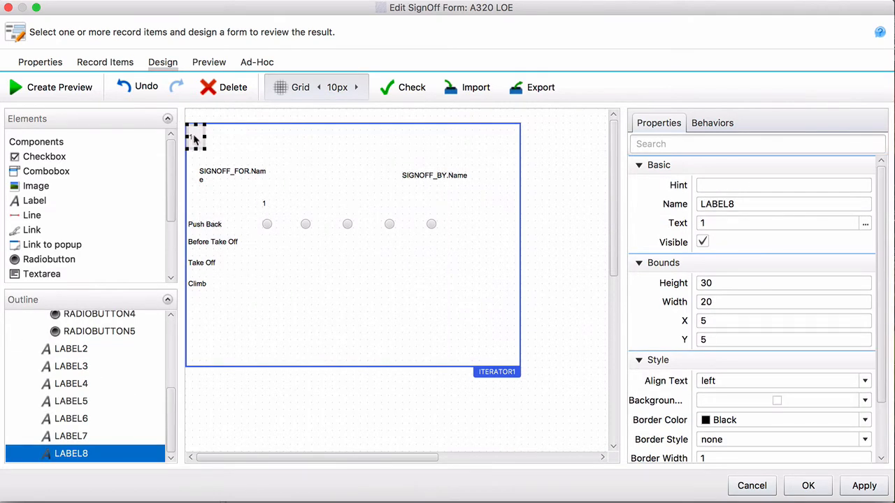
{"action": "left_click_drag", "start_coordinate": [205, 145], "coordinate": [312, 210]}
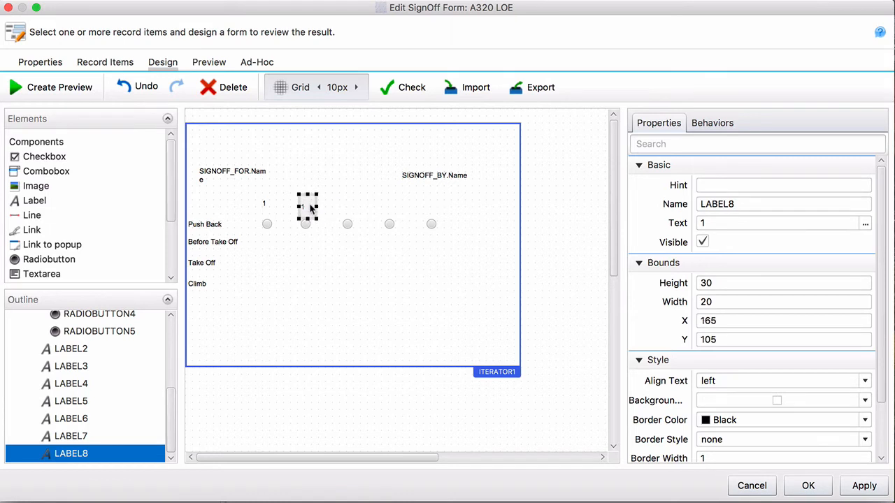
{"action": "key", "text": "super+v"}
{"action": "left_click_drag", "start_coordinate": [190, 140], "coordinate": [352, 212]}
{"action": "key", "text": "super+v"}
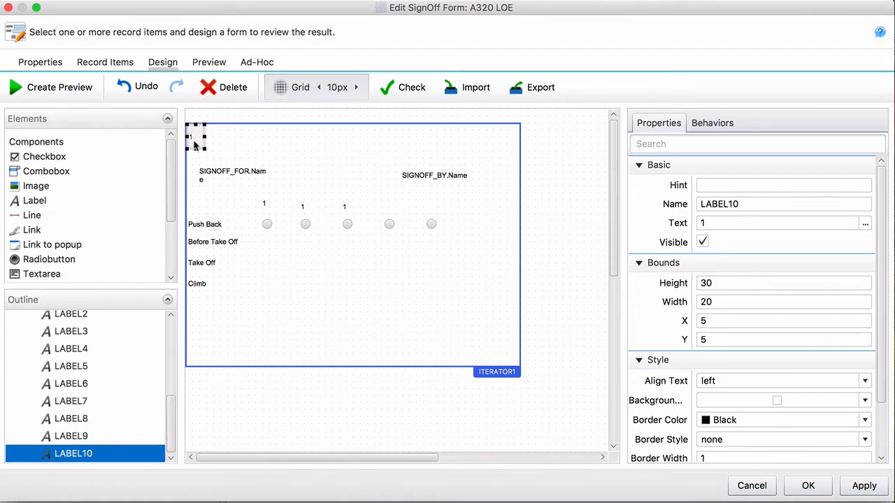
{"action": "left_click_drag", "start_coordinate": [195, 142], "coordinate": [392, 220]}
{"action": "key", "text": "super+v"}
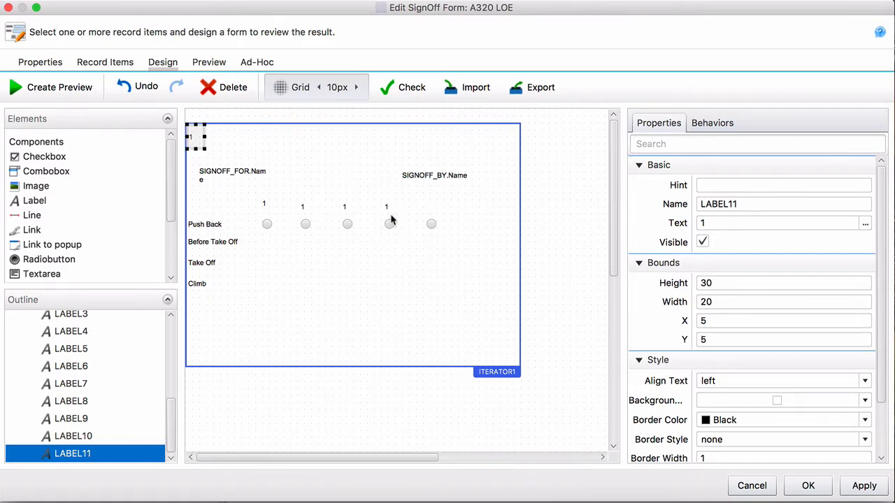
{"action": "left_click_drag", "start_coordinate": [205, 144], "coordinate": [432, 221]}
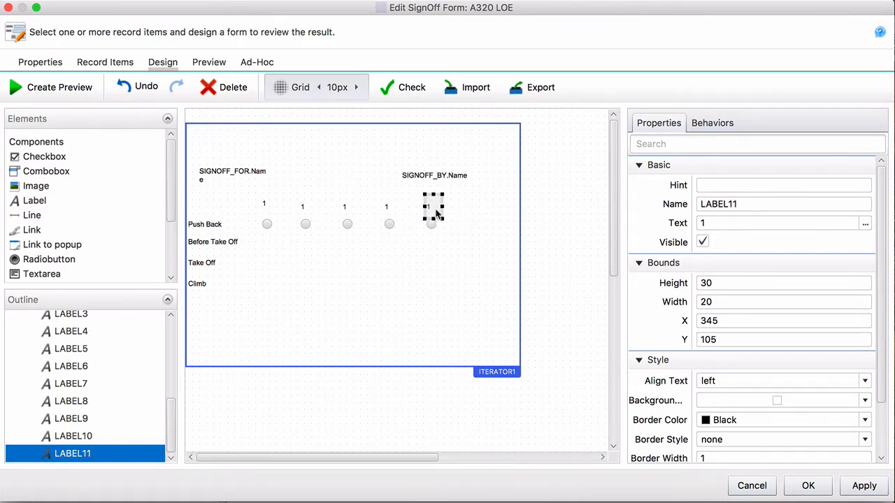
Step: Set the text of the labels above the fifth and fourth radio buttons to "5" and "4"
{"action": "double_click", "coordinate": [723, 221]}
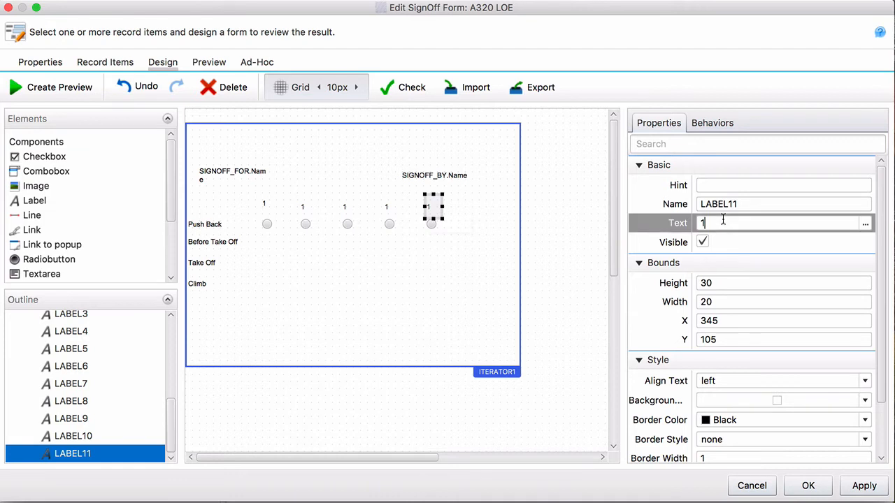
{"action": "type", "text": "5"}
{"action": "key", "text": "Return"}
{"action": "left_click", "coordinate": [384, 207]}
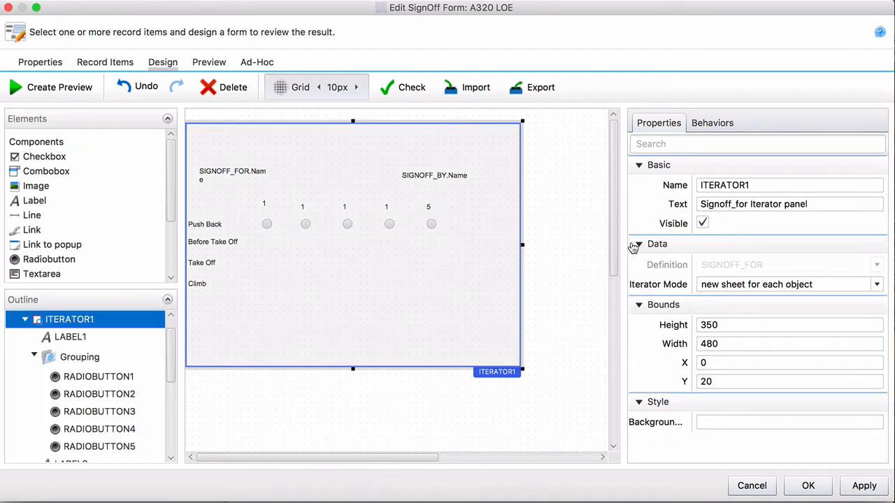
{"action": "left_click", "coordinate": [388, 207]}
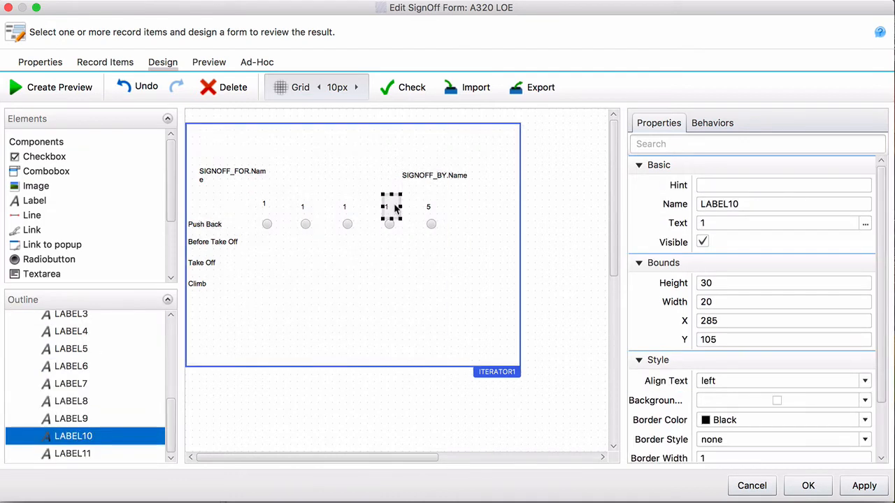
{"action": "double_click", "coordinate": [729, 223]}
{"action": "type", "text": "4"}
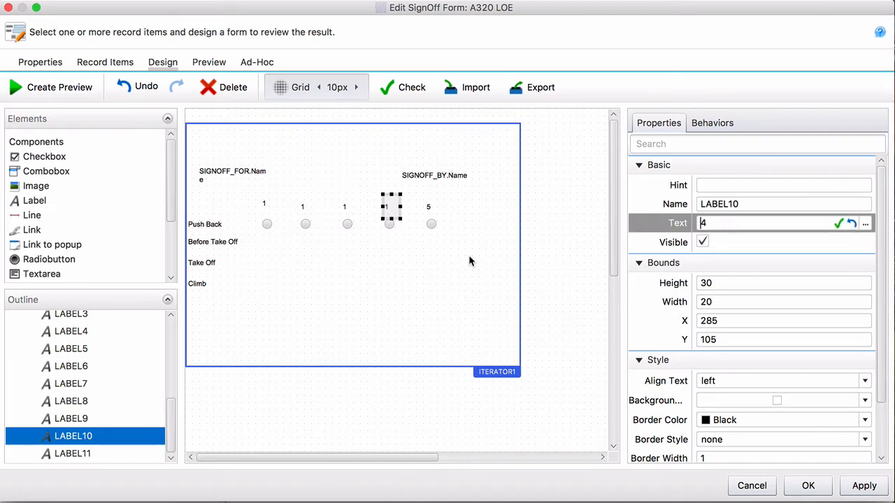
Step: Set the text of the labels above the third and second radio buttons to "3" and "2"
{"action": "left_click", "coordinate": [346, 207]}
{"action": "double_click", "coordinate": [769, 222]}
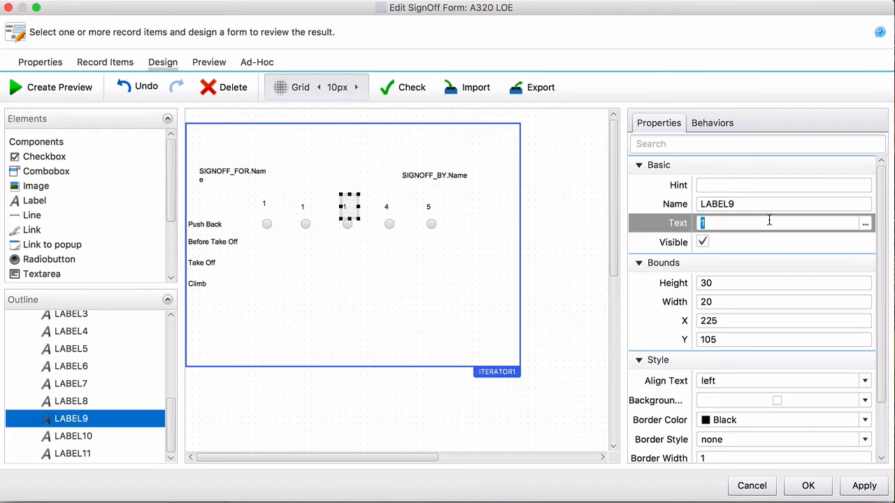
{"action": "type", "text": "3"}
{"action": "left_click", "coordinate": [304, 207]}
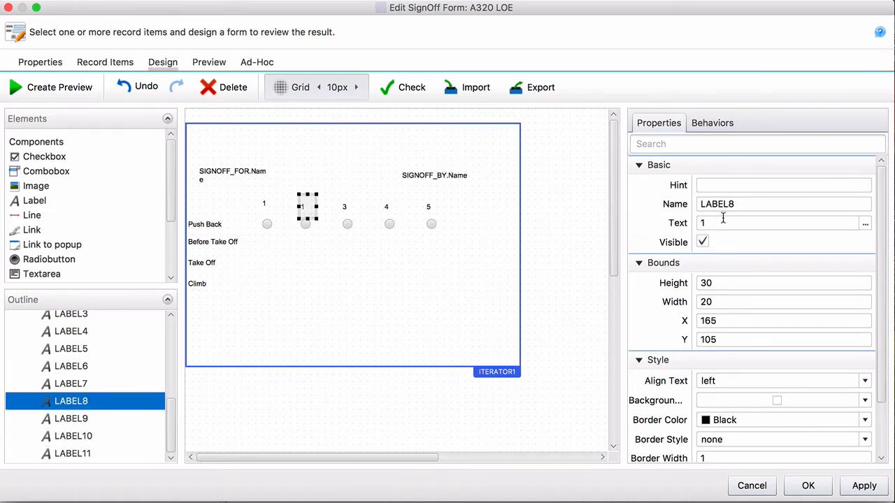
{"action": "double_click", "coordinate": [723, 223]}
{"action": "type", "text": "2"}
{"action": "left_click", "coordinate": [328, 283]}
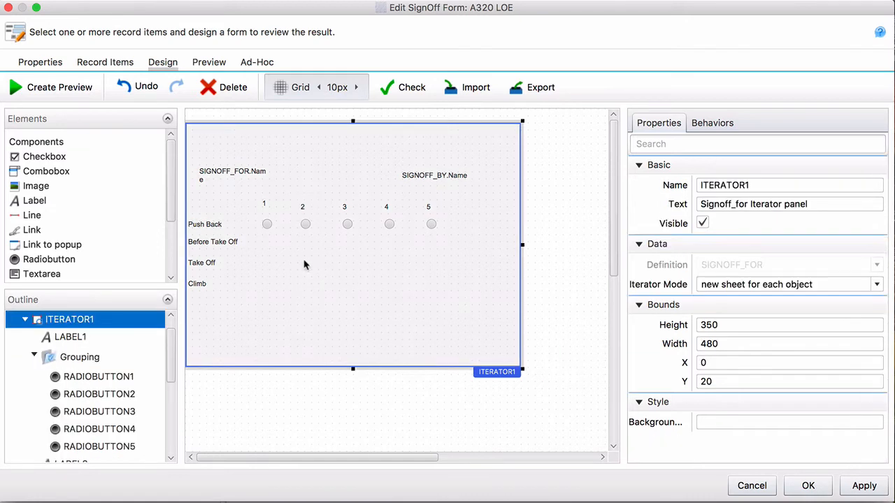
Step: Align the five column header labels 1 to 5 vertically by their centers
{"action": "left_click", "coordinate": [269, 204]}
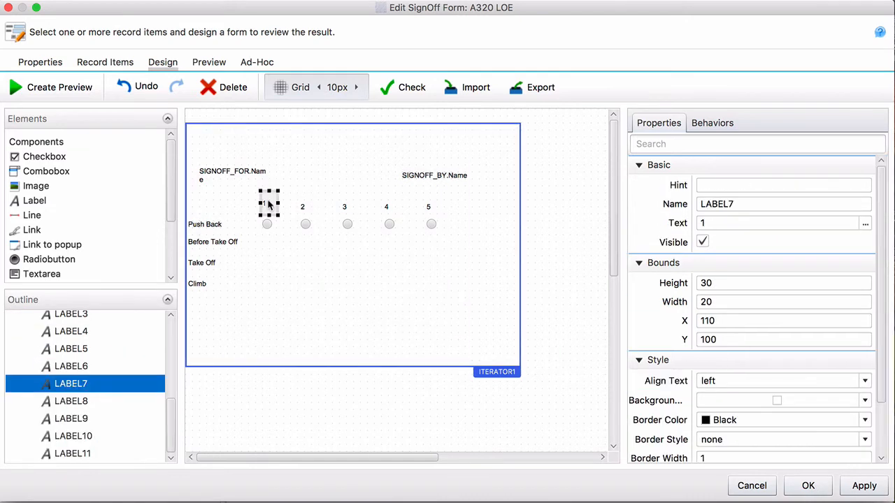
{"action": "left_click", "coordinate": [308, 210], "text": "shift"}
{"action": "left_click", "coordinate": [346, 210], "text": "shift"}
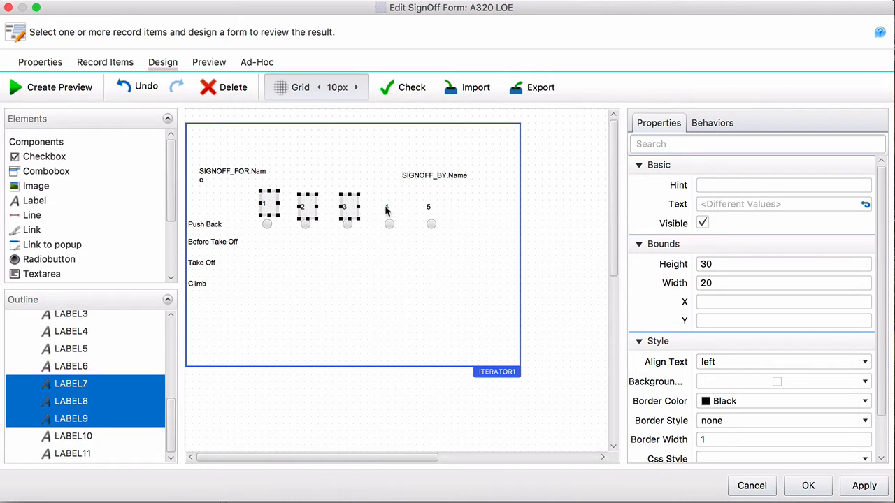
{"action": "left_click", "coordinate": [392, 209], "text": "shift"}
{"action": "left_click", "coordinate": [429, 208], "text": "shift"}
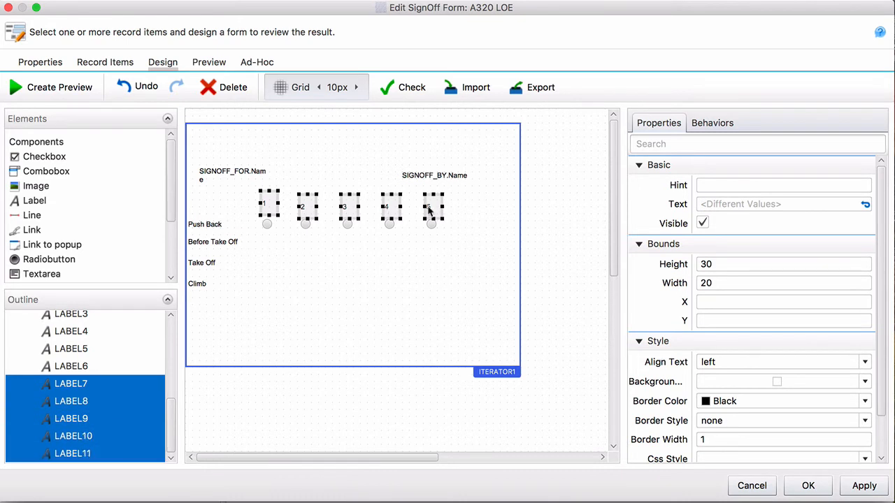
{"action": "right_click", "coordinate": [429, 208]}
{"action": "mouse_move", "coordinate": [502, 378]}
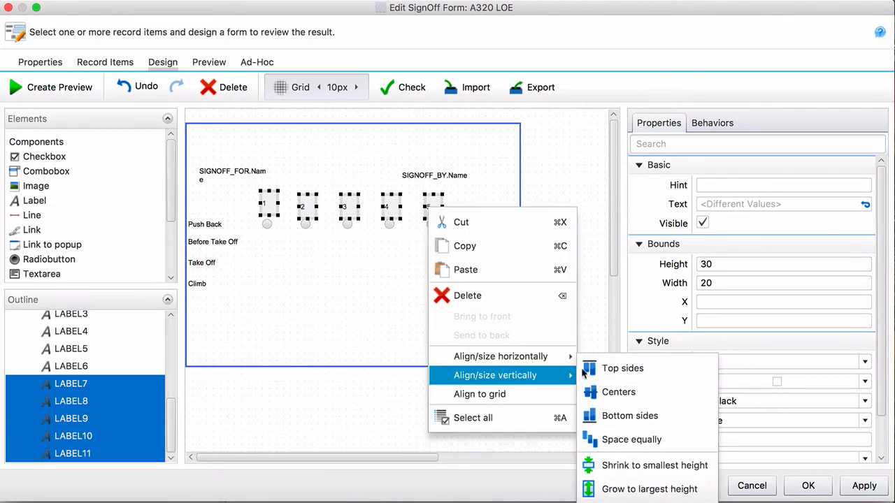
{"action": "left_click", "coordinate": [607, 392]}
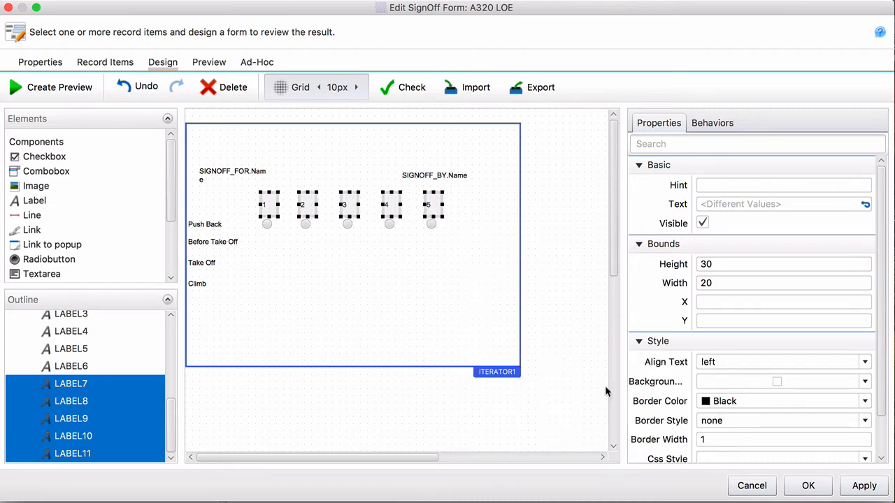
{"action": "left_click", "coordinate": [431, 322]}
Step: Copy the five Push Back radio buttons and place the copies in the Before Take Off row beneath the column headers
{"action": "left_click", "coordinate": [273, 235]}
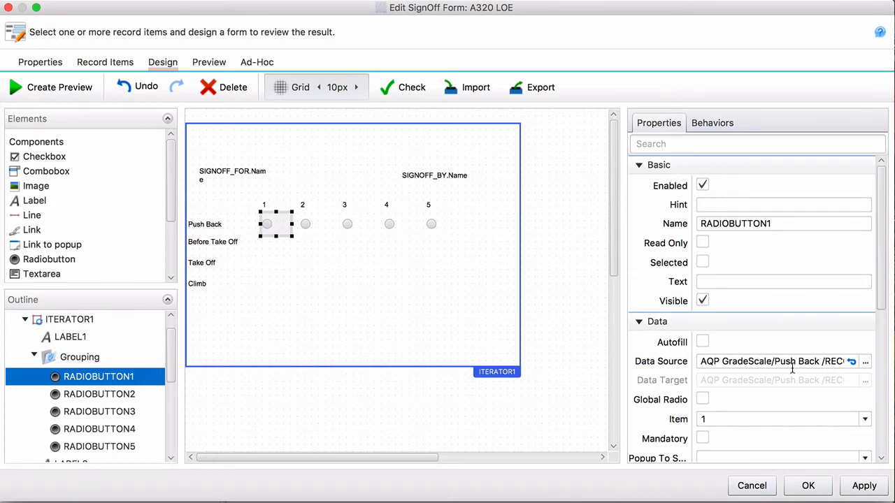
{"action": "scroll", "coordinate": [772, 418], "scroll_direction": "down", "scroll_amount": 2}
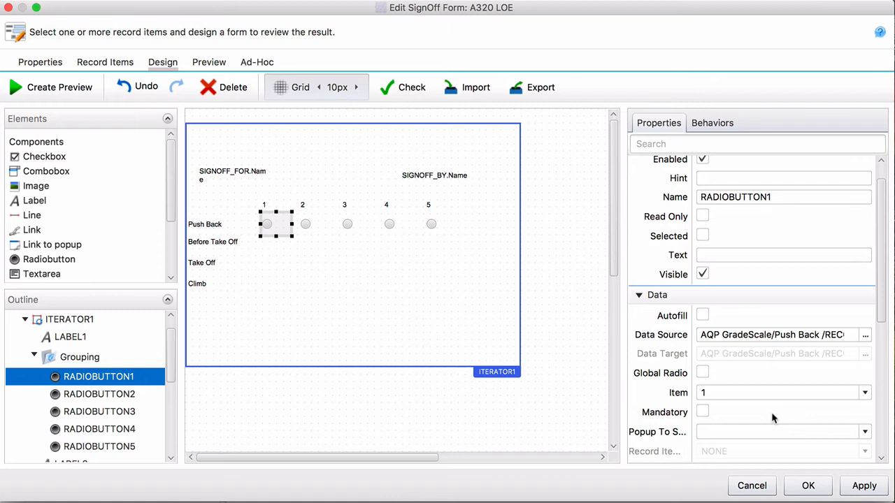
{"action": "left_click", "coordinate": [306, 225], "text": "shift"}
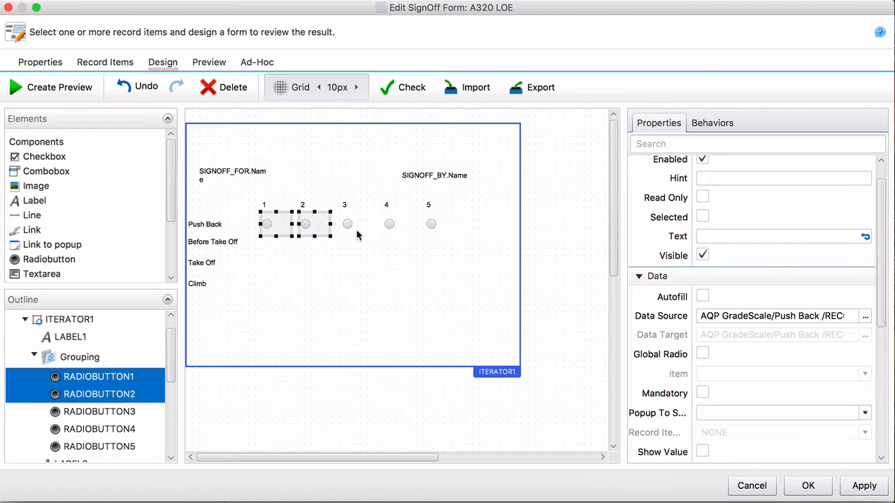
{"action": "left_click", "coordinate": [350, 226], "text": "shift"}
{"action": "left_click", "coordinate": [390, 226], "text": "shift"}
{"action": "left_click", "coordinate": [432, 225], "text": "shift"}
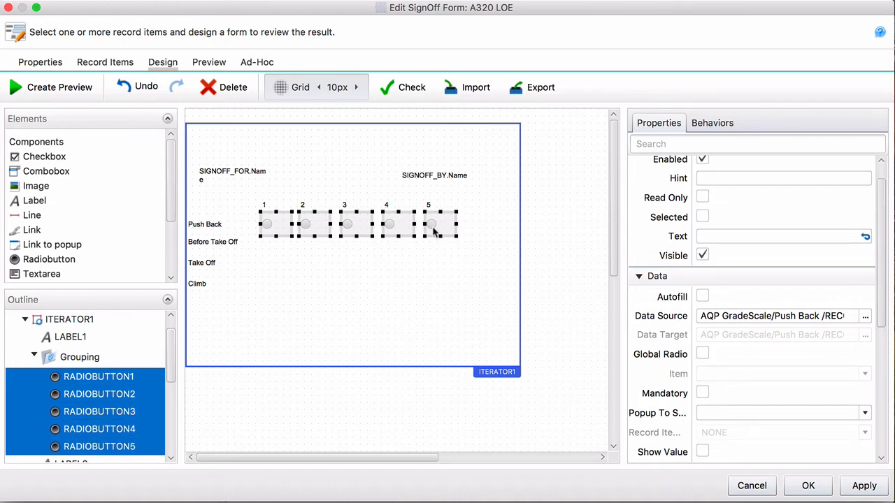
{"action": "key", "text": "ctrl+c"}
{"action": "key", "text": "ctrl+v"}
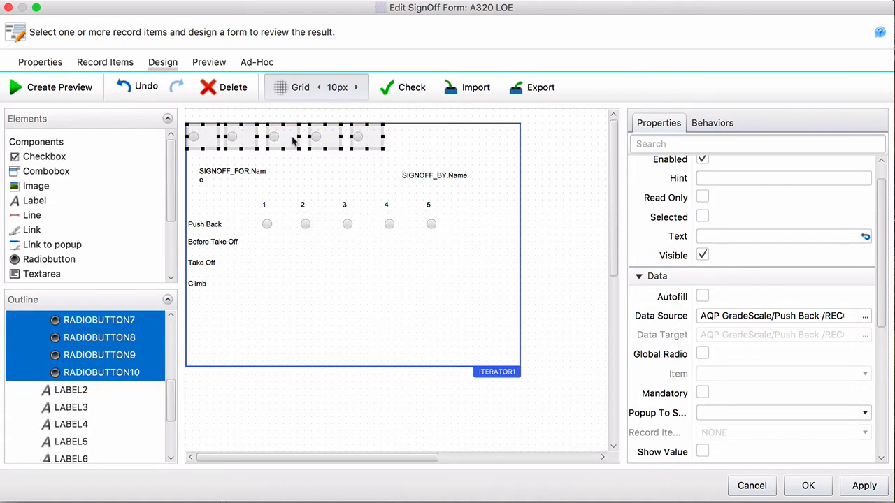
{"action": "left_click_drag", "start_coordinate": [286, 148], "coordinate": [355, 260]}
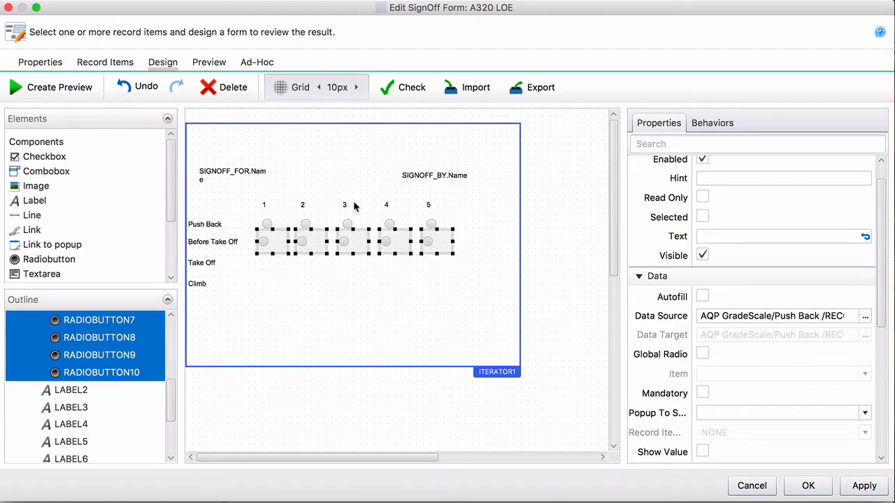
Step: Paste two more sets of the five radio buttons, placing one in the Take Off row and one in the Climb row
{"action": "key", "text": "ctrl+v"}
{"action": "left_click_drag", "start_coordinate": [333, 150], "coordinate": [384, 266]}
{"action": "key", "text": "ctrl+v"}
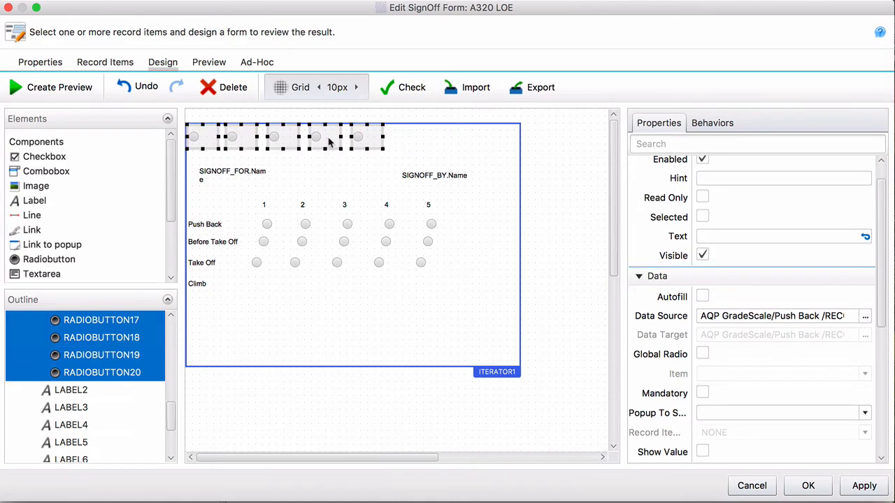
{"action": "left_click_drag", "start_coordinate": [328, 145], "coordinate": [384, 293]}
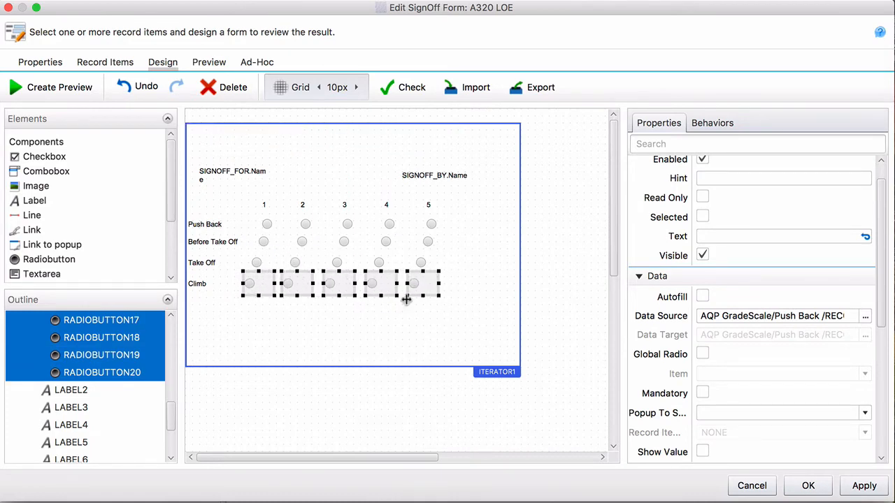
{"action": "left_click", "coordinate": [434, 324]}
Step: Set the data source of all five Before Take Off radio buttons to the AQP GradeScale (SET) under Before Take Off
{"action": "left_click", "coordinate": [264, 242]}
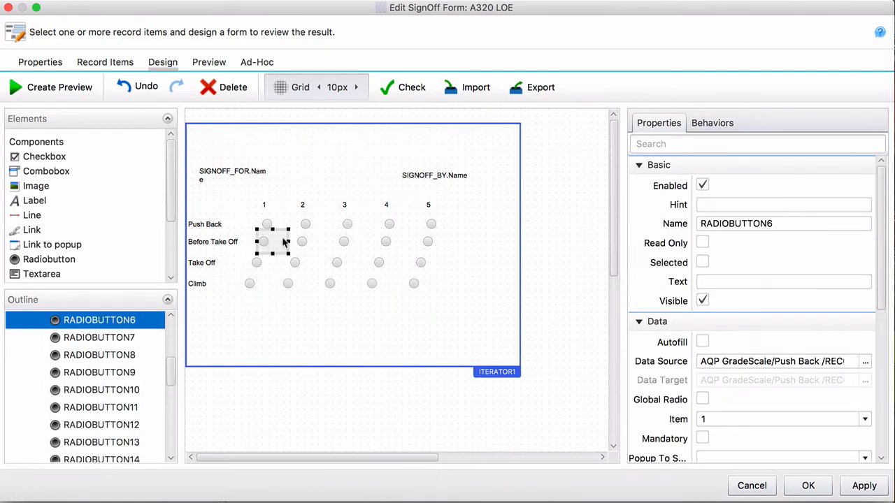
{"action": "left_click", "coordinate": [303, 242], "text": "shift"}
{"action": "left_click", "coordinate": [345, 242], "text": "shift"}
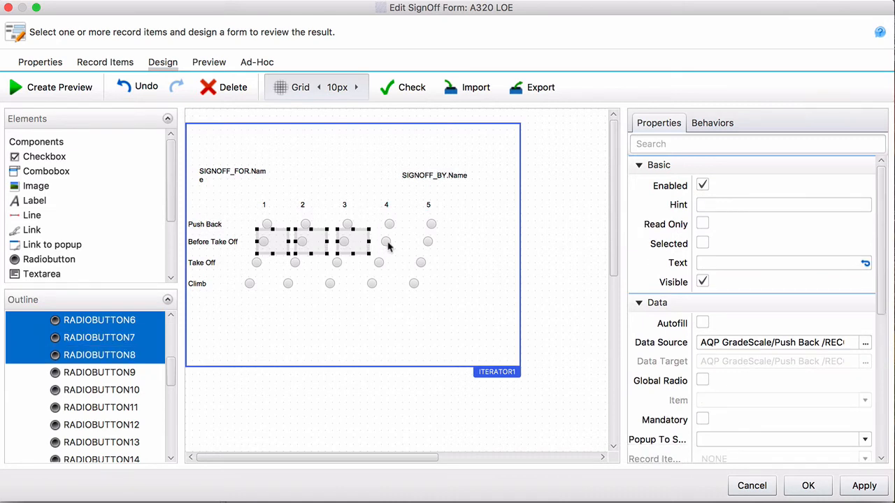
{"action": "left_click", "coordinate": [387, 242], "text": "shift"}
{"action": "left_click", "coordinate": [425, 242], "text": "shift"}
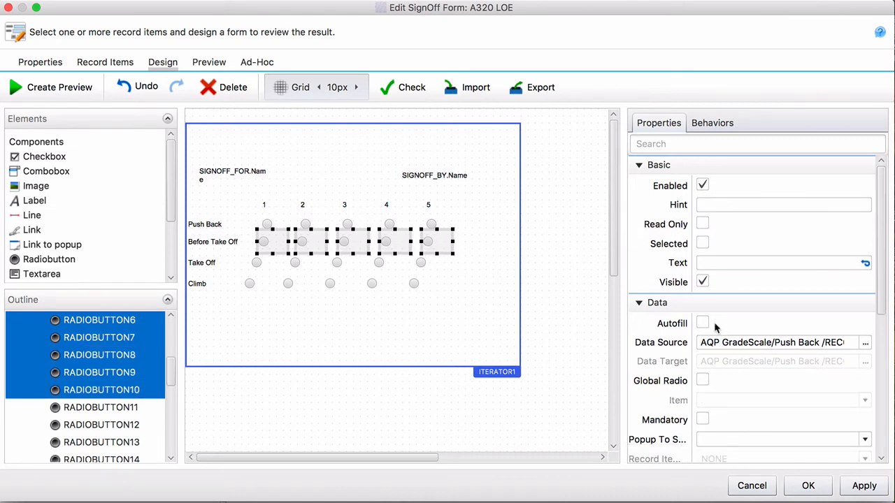
{"action": "left_click", "coordinate": [865, 345]}
{"action": "left_click", "coordinate": [315, 197]}
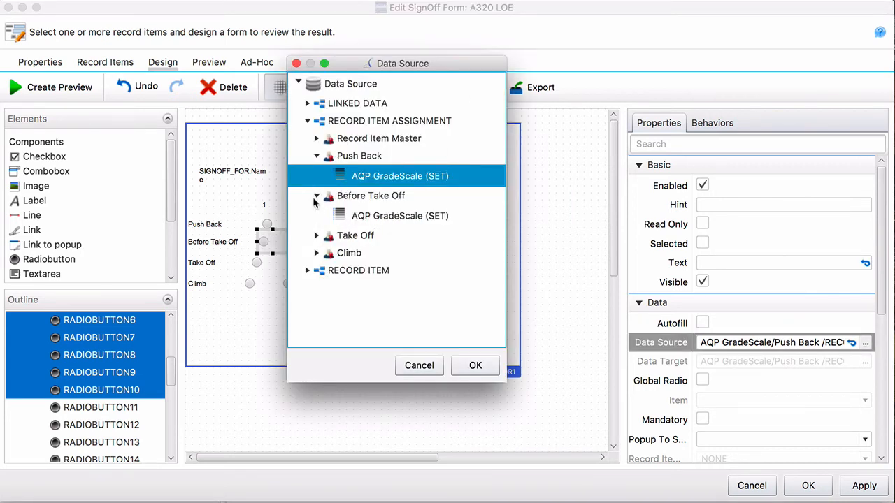
{"action": "left_click", "coordinate": [395, 216]}
{"action": "left_click", "coordinate": [475, 366]}
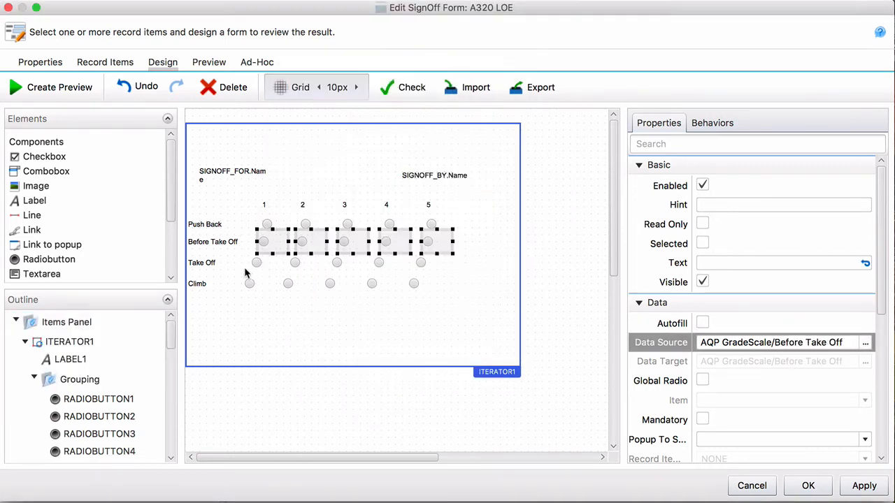
Step: Set the data source of all five Take Off radio buttons to the AQP GradeScale (SET) under Take Off
{"action": "left_click", "coordinate": [265, 267]}
{"action": "left_click", "coordinate": [290, 268], "text": "shift"}
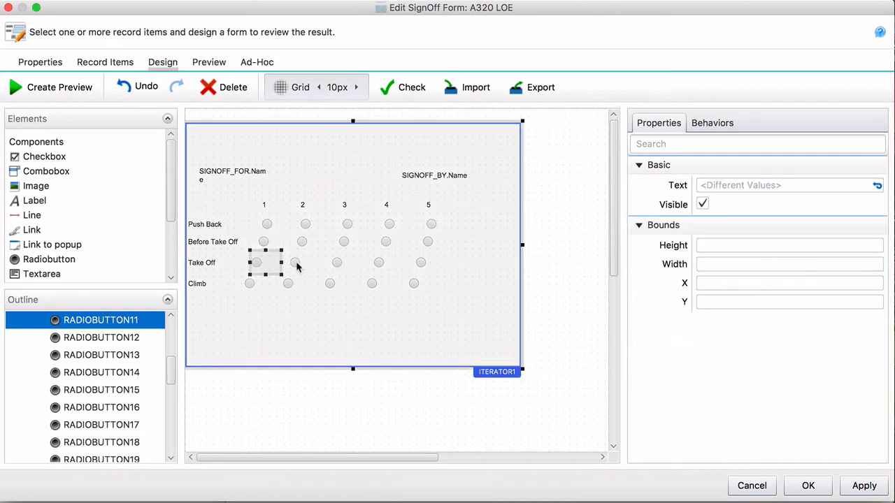
{"action": "left_click", "coordinate": [296, 264], "text": "shift"}
{"action": "left_click", "coordinate": [338, 262], "text": "shift"}
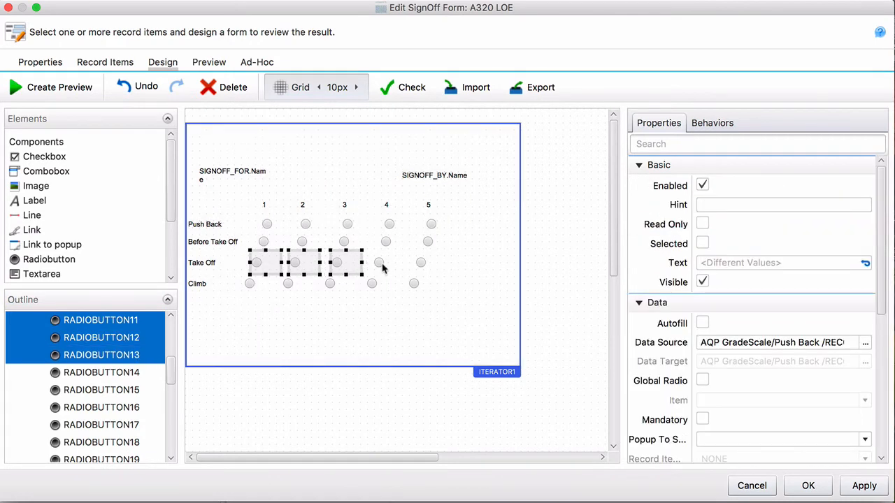
{"action": "left_click", "coordinate": [381, 266], "text": "shift"}
{"action": "left_click", "coordinate": [420, 263], "text": "shift"}
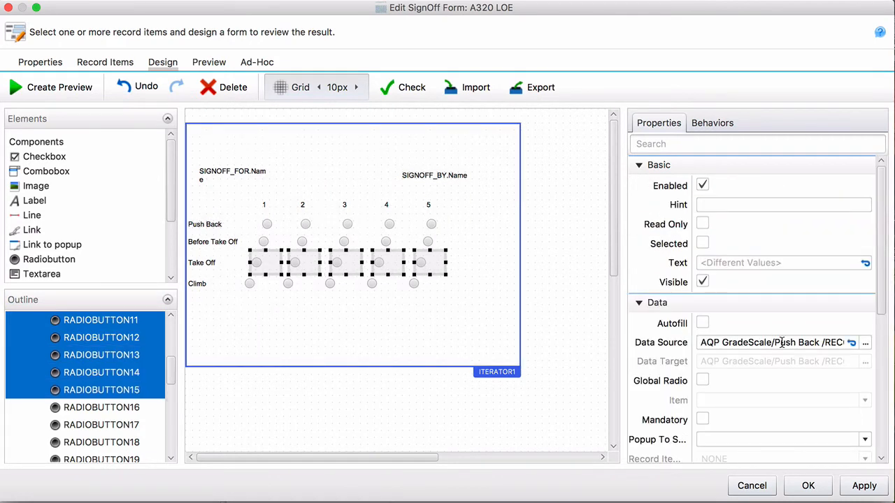
{"action": "left_click", "coordinate": [865, 342]}
{"action": "left_click", "coordinate": [306, 171]}
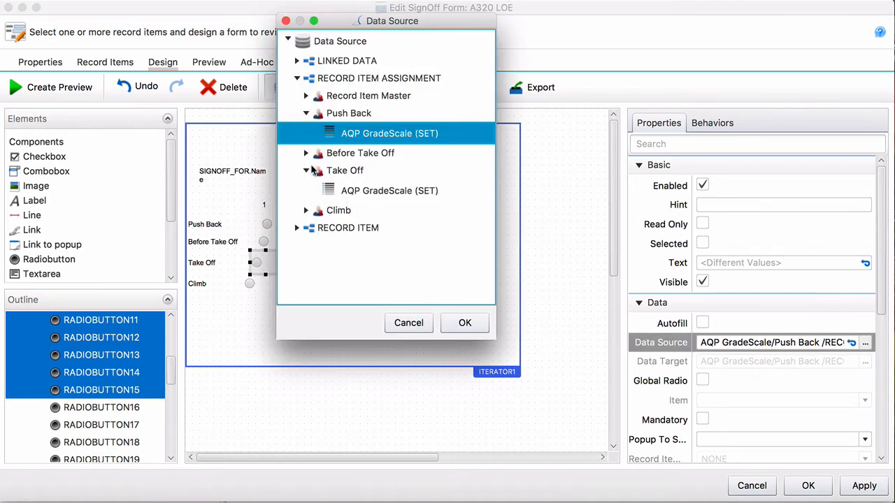
{"action": "left_click", "coordinate": [389, 192]}
{"action": "left_click", "coordinate": [465, 323]}
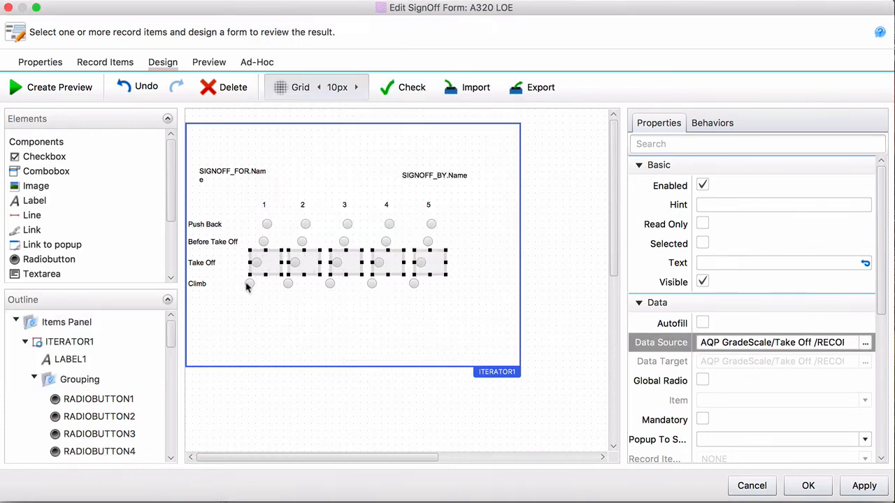
Step: Set the data source of all five Climb radio buttons to the AQP GradeScale (SET) under Climb
{"action": "left_click", "coordinate": [249, 284]}
{"action": "left_click", "coordinate": [286, 284], "text": "shift"}
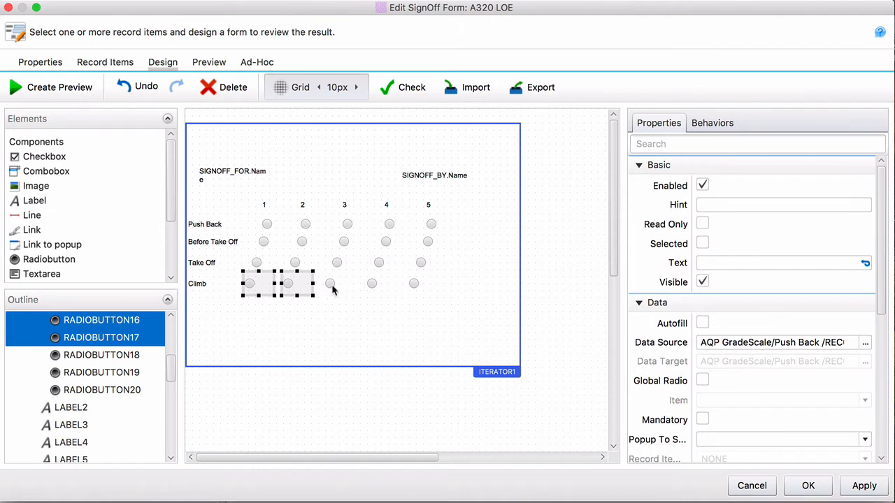
{"action": "left_click", "coordinate": [333, 288], "text": "shift"}
{"action": "left_click", "coordinate": [375, 287], "text": "shift"}
{"action": "left_click", "coordinate": [412, 285], "text": "shift"}
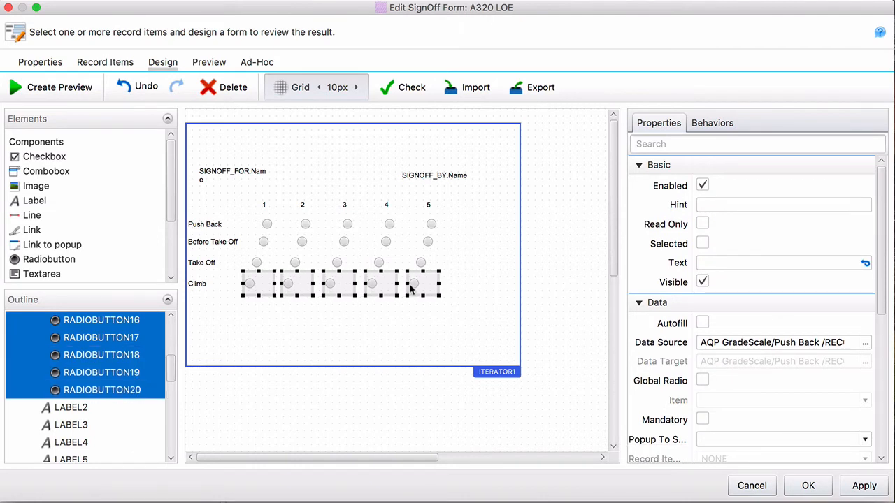
{"action": "left_click", "coordinate": [865, 343]}
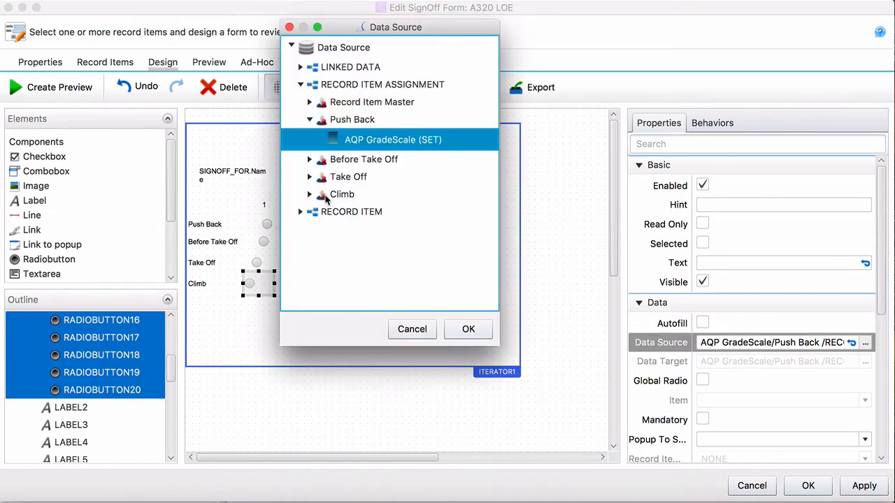
{"action": "left_click", "coordinate": [310, 195]}
{"action": "left_click", "coordinate": [411, 220]}
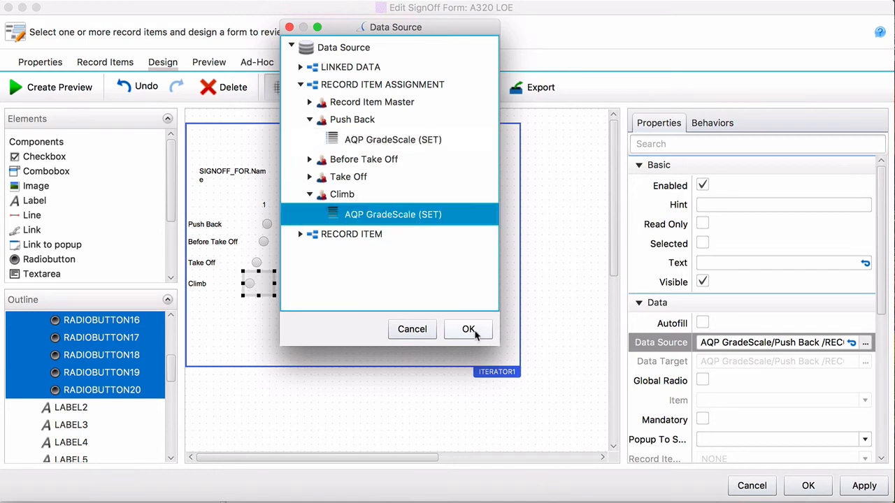
{"action": "left_click", "coordinate": [467, 329]}
{"action": "left_click", "coordinate": [374, 342]}
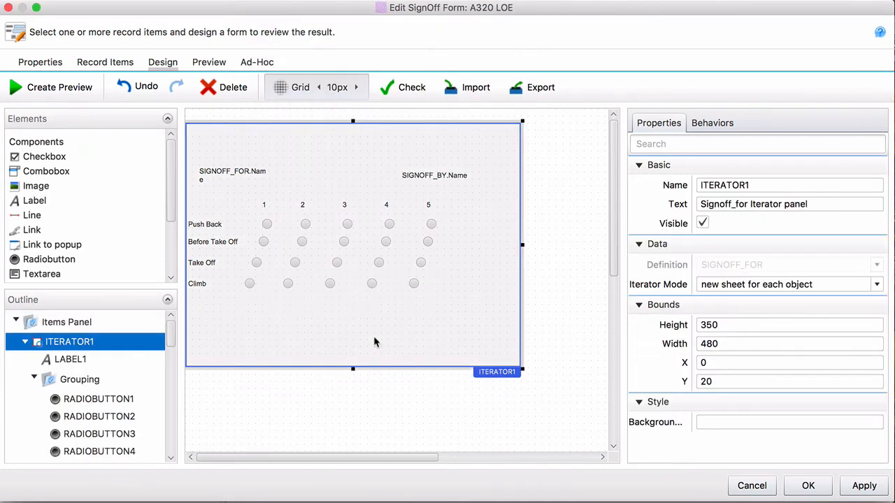
Step: Align the four radio buttons in column 1 horizontally by their right sides
{"action": "left_click", "coordinate": [265, 207]}
{"action": "left_click", "coordinate": [270, 227]}
{"action": "left_click", "coordinate": [264, 243], "text": "shift"}
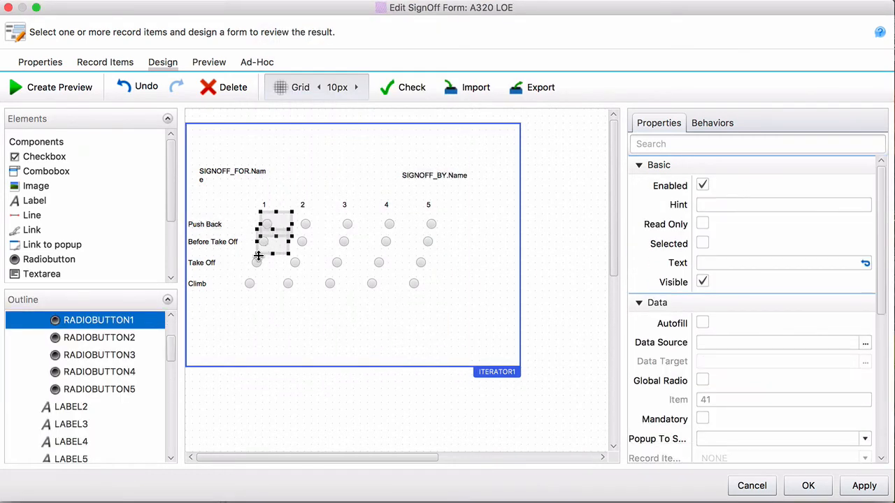
{"action": "left_click", "coordinate": [256, 263], "text": "shift"}
{"action": "left_click", "coordinate": [251, 284], "text": "shift"}
{"action": "right_click", "coordinate": [253, 284]}
{"action": "mouse_move", "coordinate": [330, 428]}
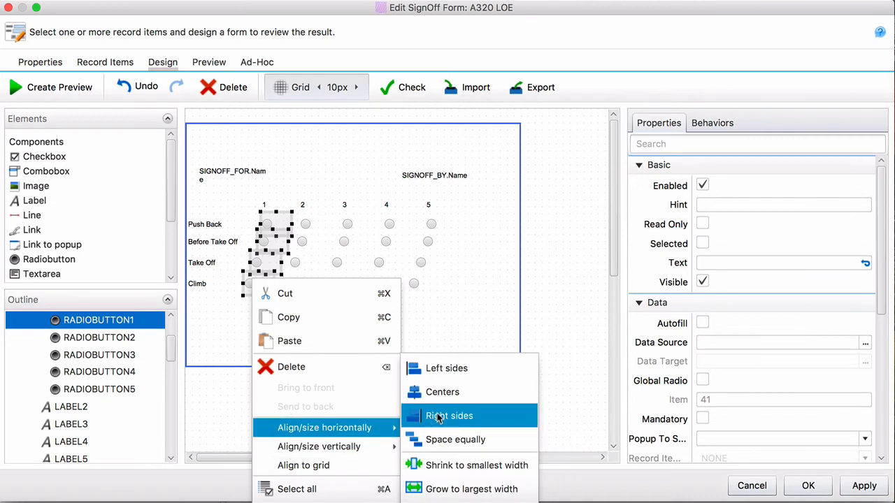
{"action": "left_click", "coordinate": [490, 413]}
Step: Align the four radio buttons in column 2 horizontally by their right sides
{"action": "left_click", "coordinate": [297, 235]}
{"action": "left_click", "coordinate": [307, 234]}
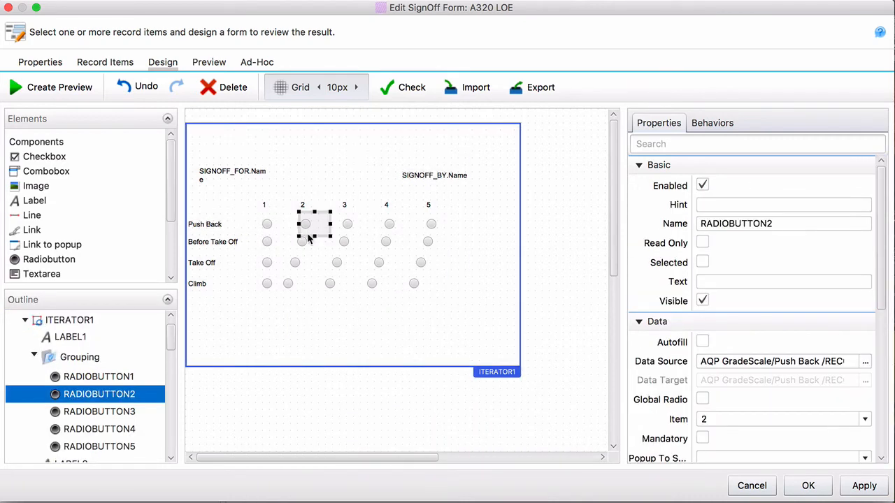
{"action": "left_click", "coordinate": [302, 242], "text": "shift"}
{"action": "left_click", "coordinate": [295, 263], "text": "shift"}
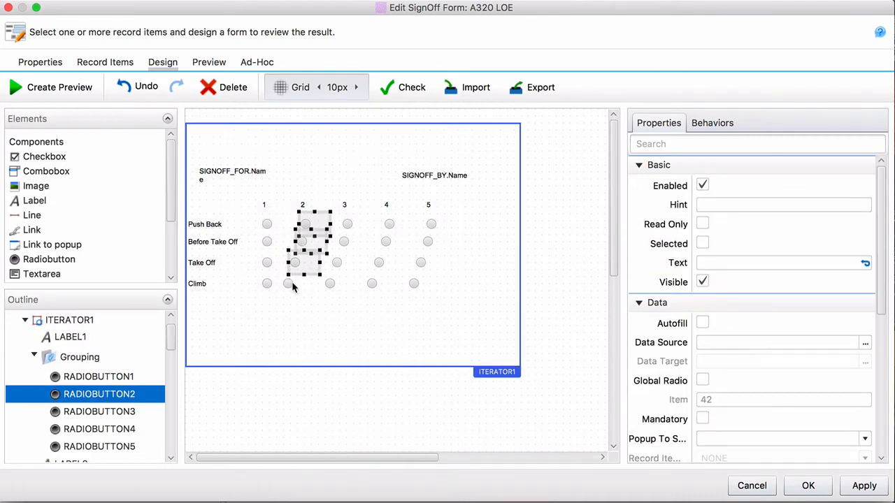
{"action": "left_click", "coordinate": [291, 284], "text": "shift"}
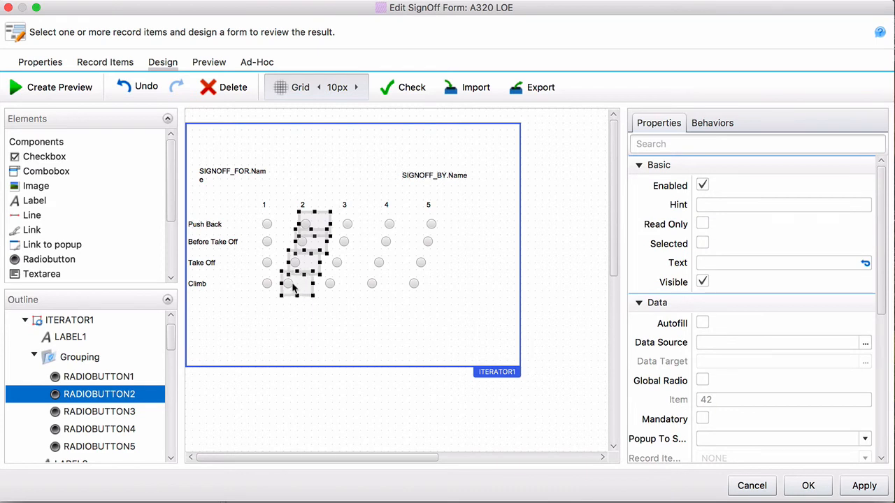
{"action": "right_click", "coordinate": [293, 284]}
{"action": "mouse_move", "coordinate": [434, 420]}
{"action": "left_click", "coordinate": [482, 415]}
Step: Align the four radio buttons in column 3 horizontally by their right sides, leaving column 2 out of the selection
{"action": "left_click", "coordinate": [348, 225], "text": "shift"}
{"action": "left_click", "coordinate": [345, 243], "text": "shift"}
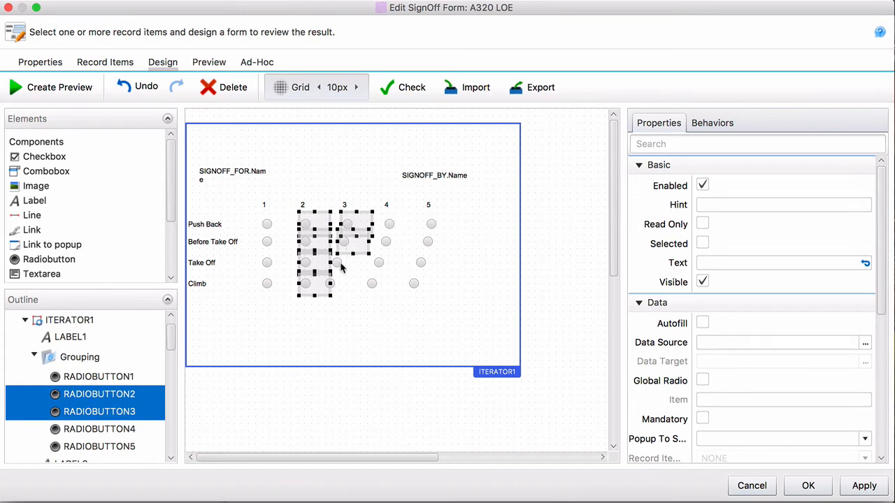
{"action": "left_click", "coordinate": [337, 263], "text": "shift"}
{"action": "left_click", "coordinate": [330, 284], "text": "shift"}
{"action": "left_click", "coordinate": [317, 287], "text": "shift"}
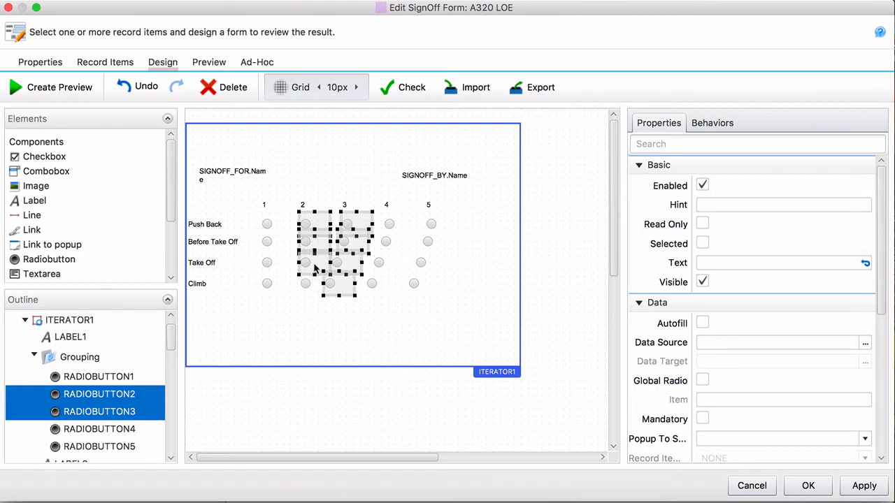
{"action": "left_click", "coordinate": [315, 265], "text": "shift"}
{"action": "left_click", "coordinate": [315, 245], "text": "shift"}
{"action": "left_click", "coordinate": [312, 227], "text": "shift"}
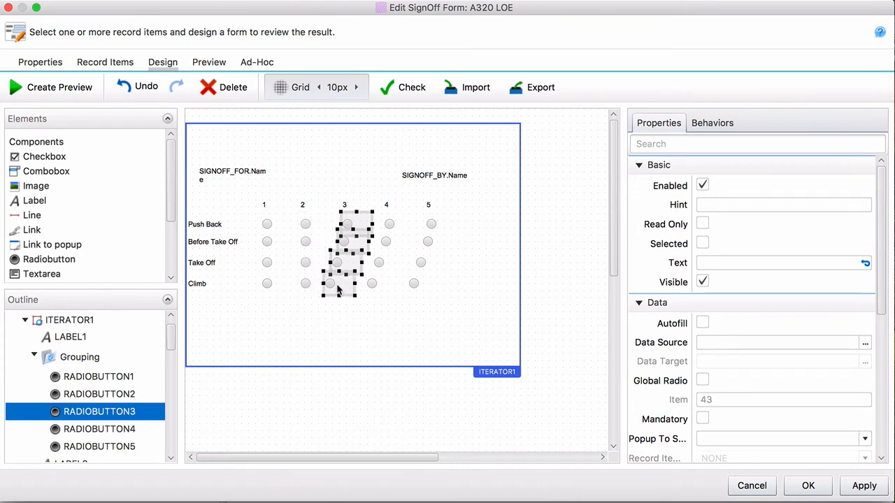
{"action": "right_click", "coordinate": [338, 287]}
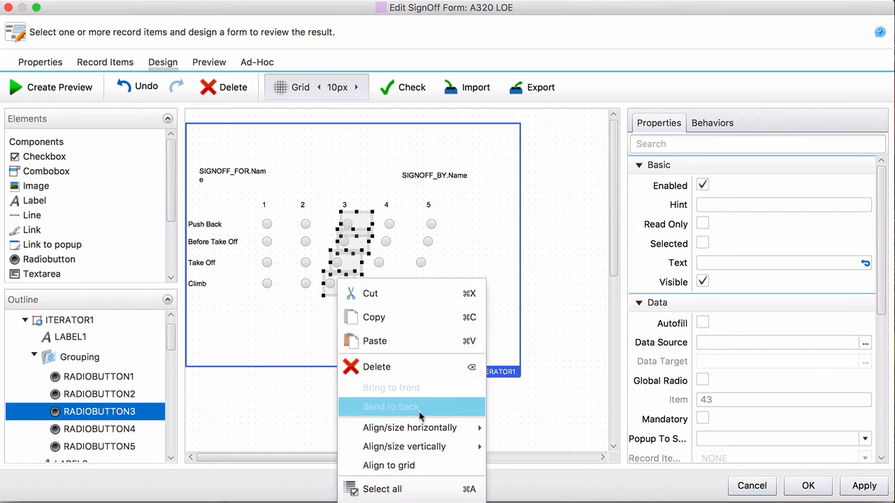
{"action": "mouse_move", "coordinate": [467, 430]}
{"action": "left_click", "coordinate": [509, 424]}
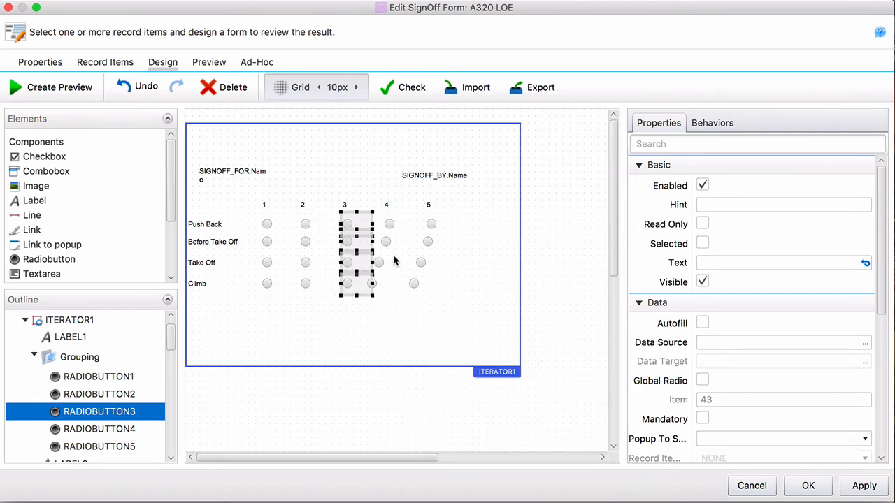
Step: Align the four radio buttons in column 4 horizontally by their right sides
{"action": "left_click", "coordinate": [392, 230]}
{"action": "left_click", "coordinate": [390, 250], "text": "shift"}
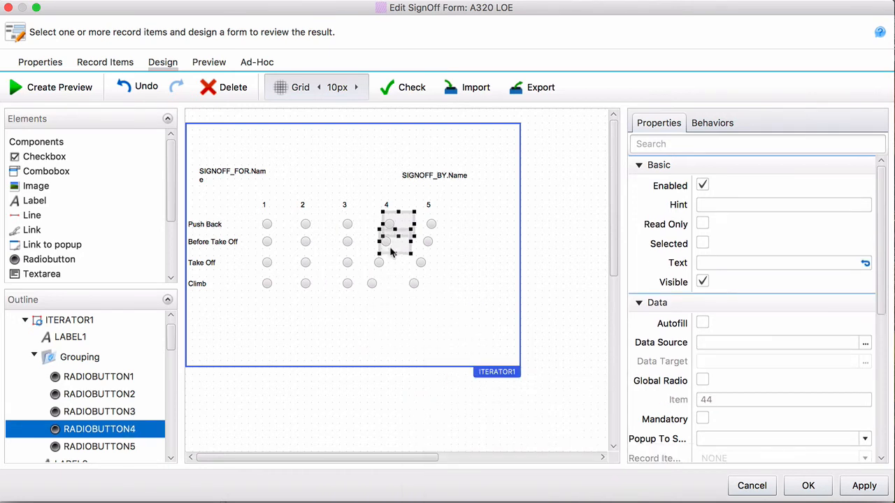
{"action": "left_click", "coordinate": [383, 258], "text": "shift"}
{"action": "left_click", "coordinate": [375, 287], "text": "shift"}
{"action": "right_click", "coordinate": [375, 288]}
{"action": "mouse_move", "coordinate": [467, 428]}
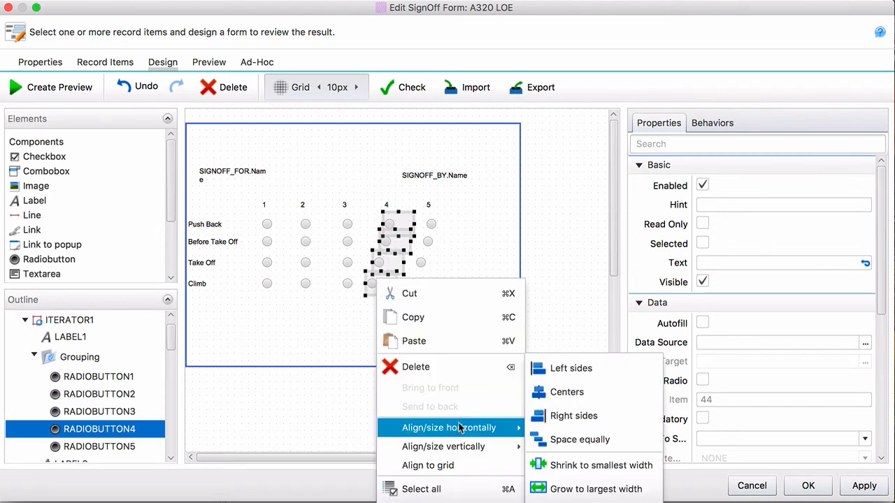
{"action": "left_click", "coordinate": [530, 423]}
Step: Align the four radio buttons in column 5 horizontally by their right sides and clear the selection
{"action": "left_click", "coordinate": [430, 225]}
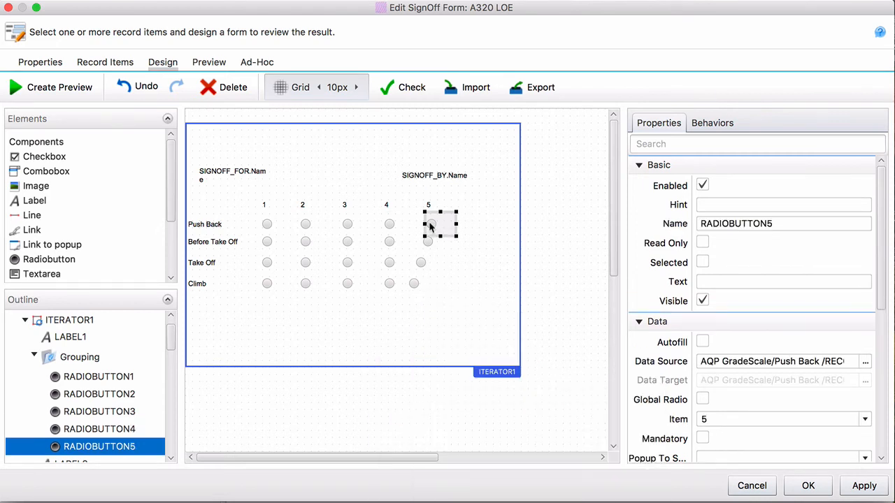
{"action": "left_click", "coordinate": [429, 243], "text": "shift"}
{"action": "left_click", "coordinate": [422, 264], "text": "shift"}
{"action": "left_click", "coordinate": [416, 285], "text": "shift"}
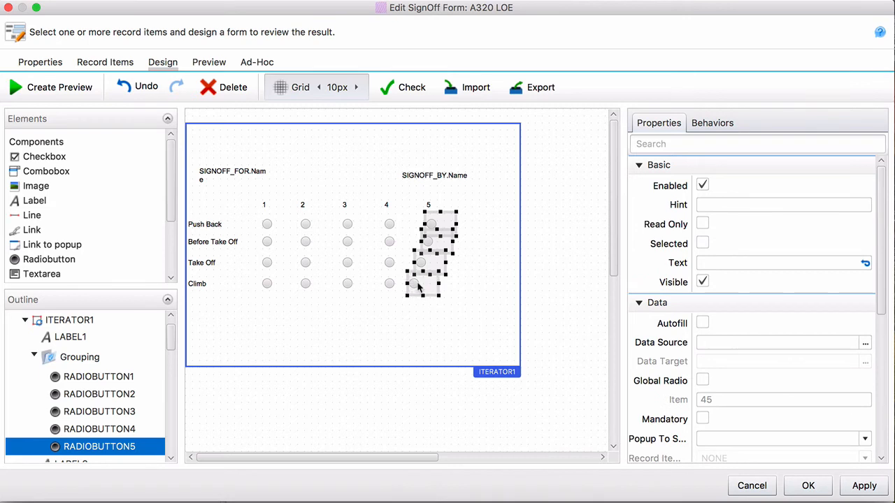
{"action": "right_click", "coordinate": [417, 286]}
{"action": "mouse_move", "coordinate": [534, 428]}
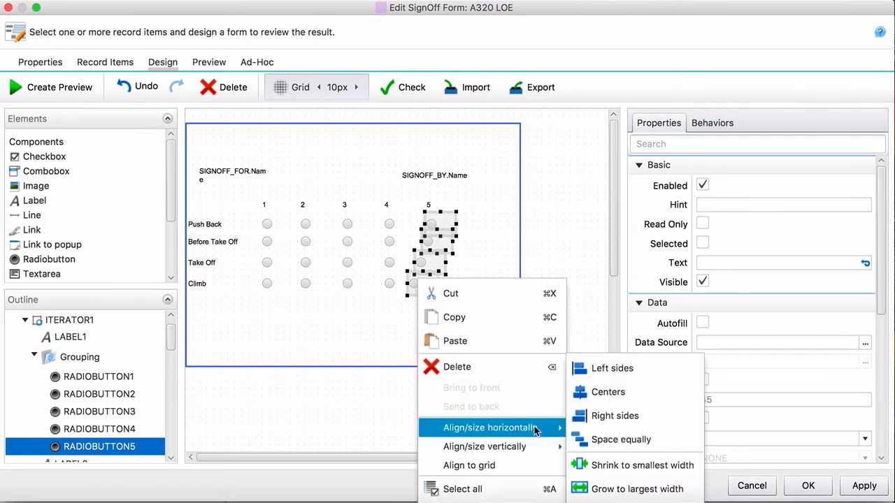
{"action": "left_click", "coordinate": [584, 423]}
{"action": "left_click", "coordinate": [451, 381]}
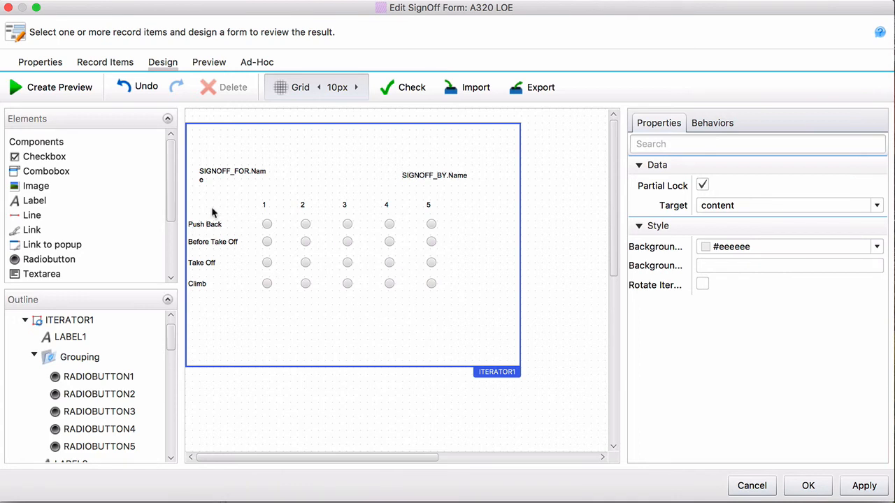
Step: Add a label 480 px wide at X 0, Y 20 above the name labels with the text "A320 LOE Grading Sheet"
{"action": "left_click_drag", "start_coordinate": [42, 205], "coordinate": [158, 148]}
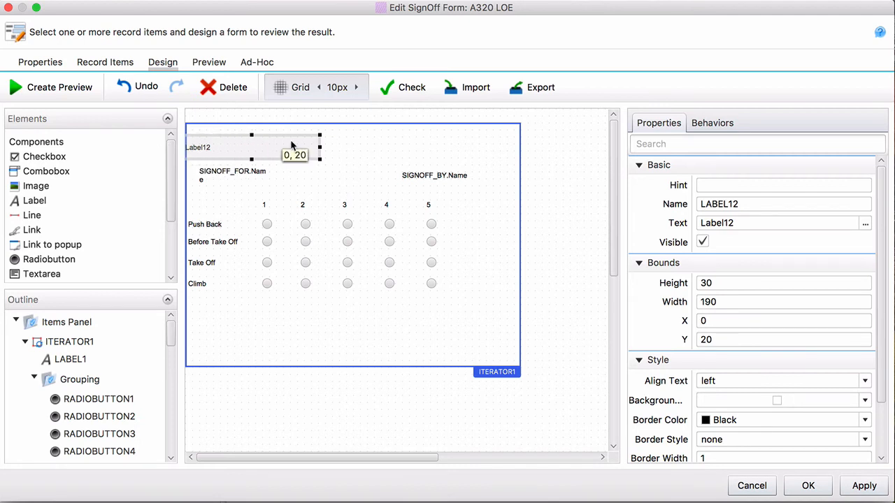
{"action": "left_click_drag", "start_coordinate": [323, 145], "coordinate": [523, 146]}
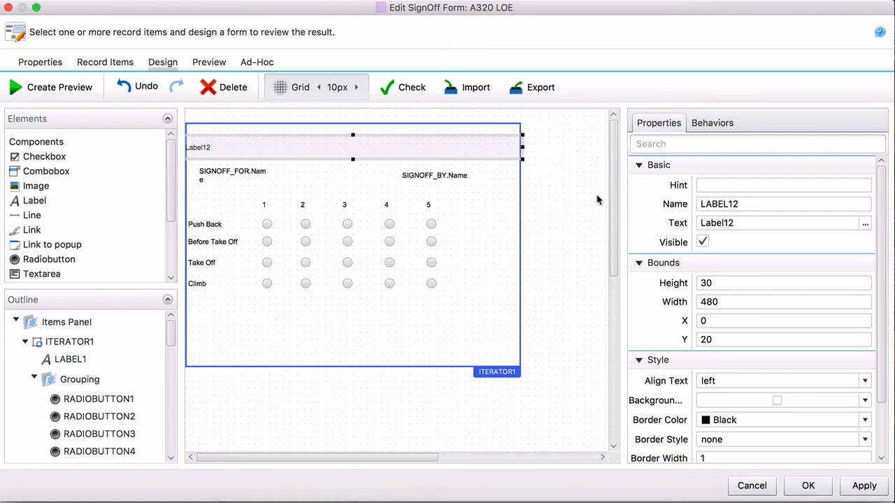
{"action": "left_click", "coordinate": [769, 225]}
{"action": "key", "text": "BackSpace"}
{"action": "type", "text": "A320 LOE"}
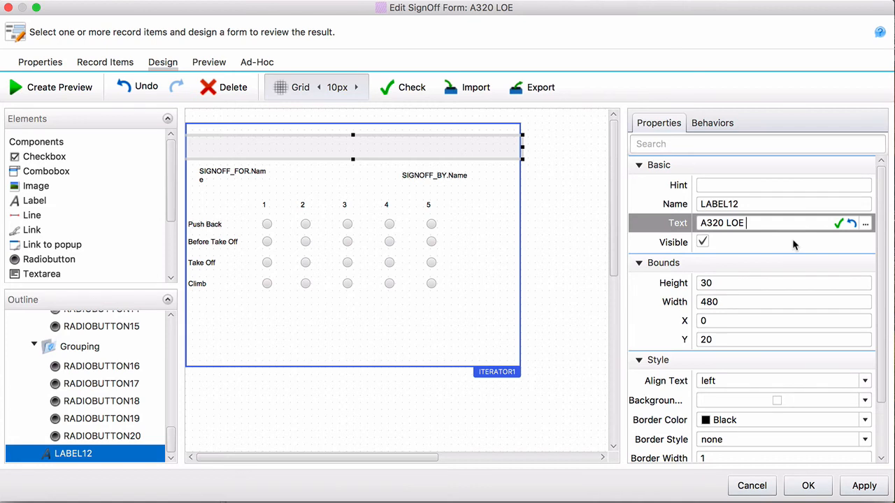
{"action": "type", "text": "Grading Sheet"}
Step: Center the title label's text and set its font size to 20
{"action": "left_click_drag", "start_coordinate": [881, 273], "coordinate": [881, 334]}
{"action": "left_click", "coordinate": [838, 320]}
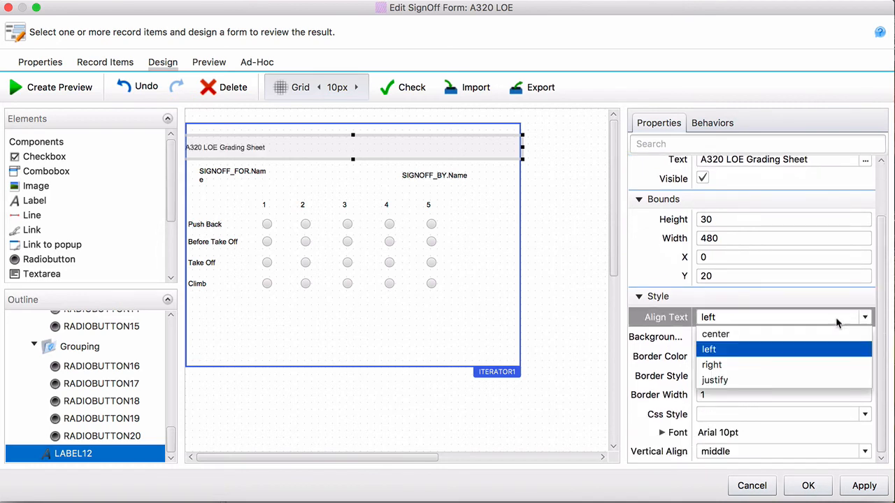
{"action": "left_click", "coordinate": [833, 337]}
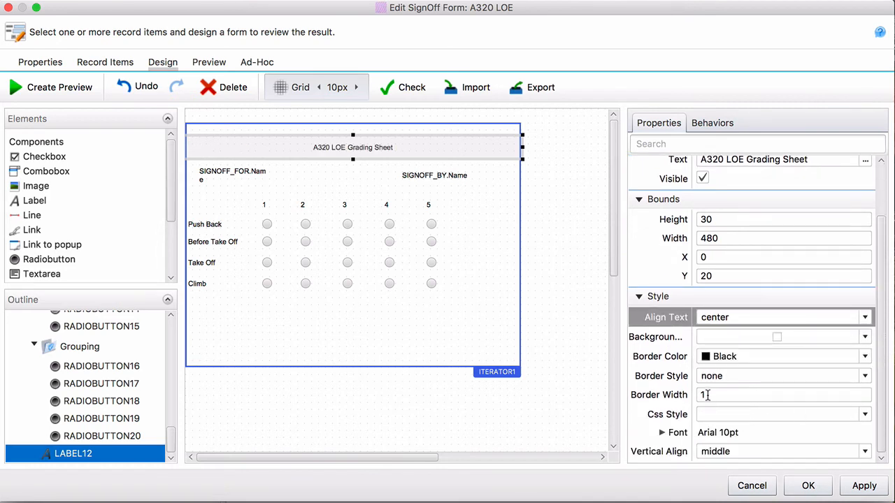
{"action": "left_click", "coordinate": [661, 433]}
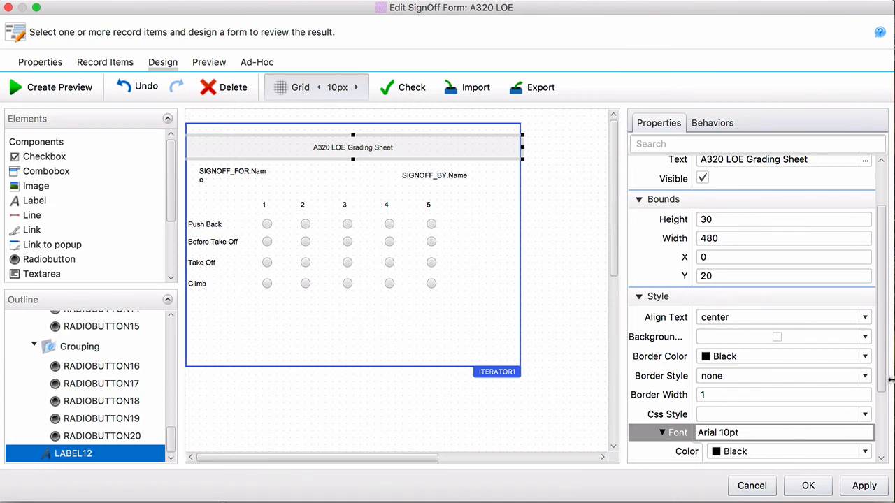
{"action": "left_click_drag", "start_coordinate": [887, 378], "coordinate": [875, 467]}
{"action": "left_click", "coordinate": [741, 413]}
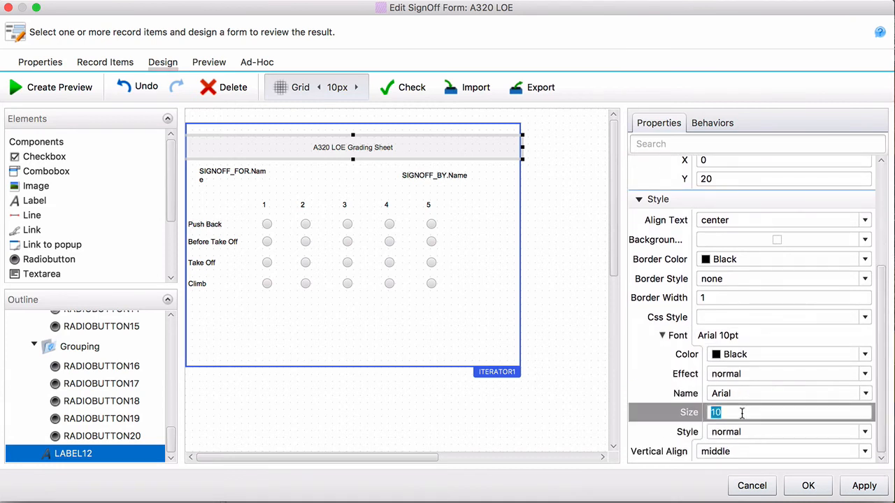
{"action": "type", "text": "20"}
{"action": "key", "text": "Return"}
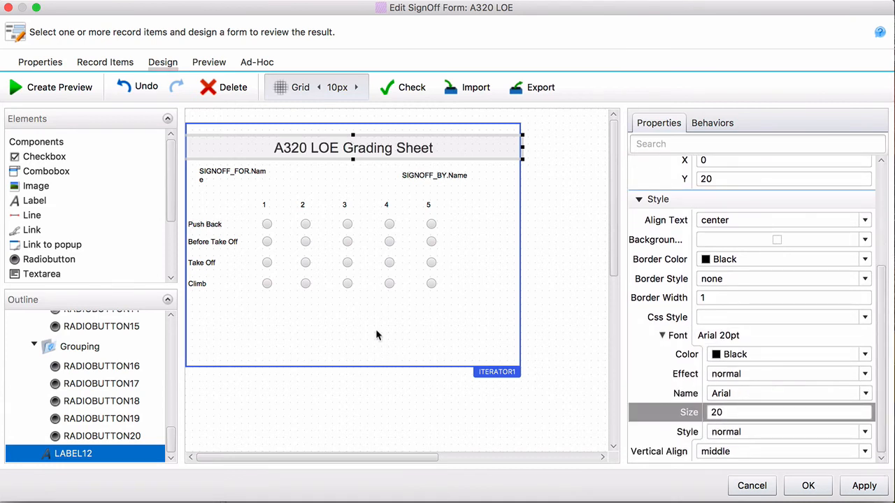
{"action": "left_click", "coordinate": [388, 309]}
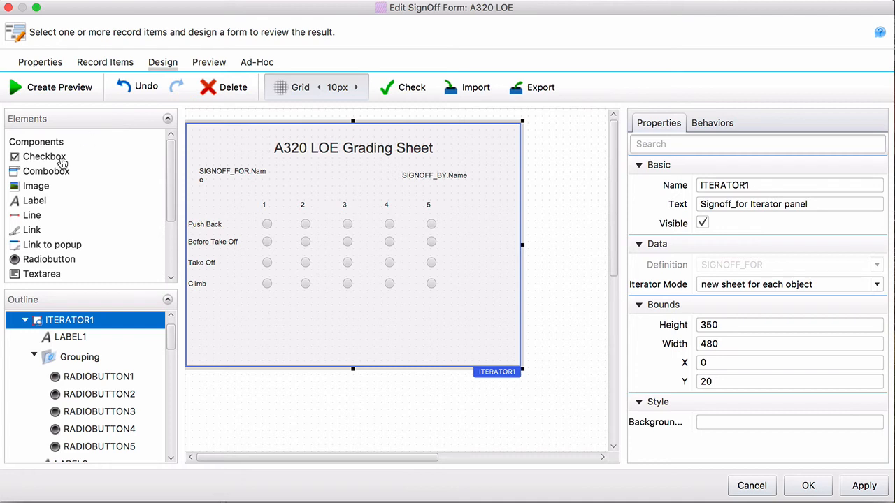
Step: Add three checkboxes side by side in a row below the Climb radio buttons
{"action": "left_click_drag", "start_coordinate": [44, 160], "coordinate": [268, 324]}
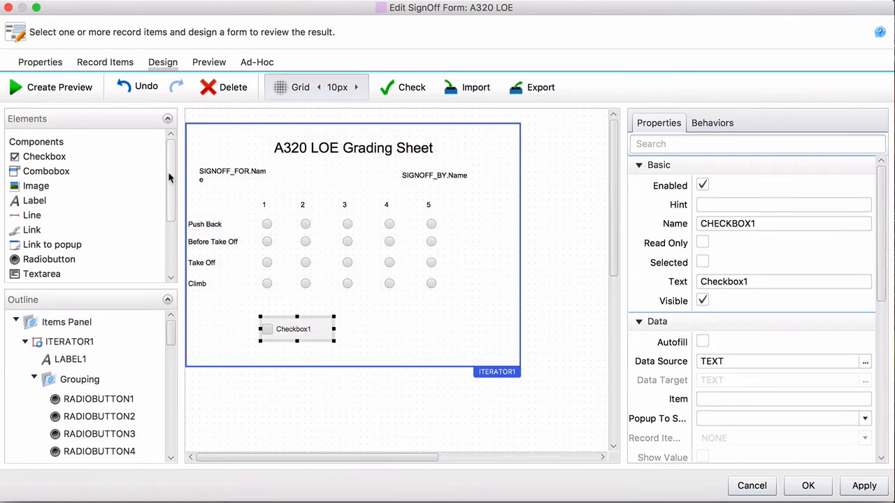
{"action": "left_click_drag", "start_coordinate": [40, 163], "coordinate": [384, 326]}
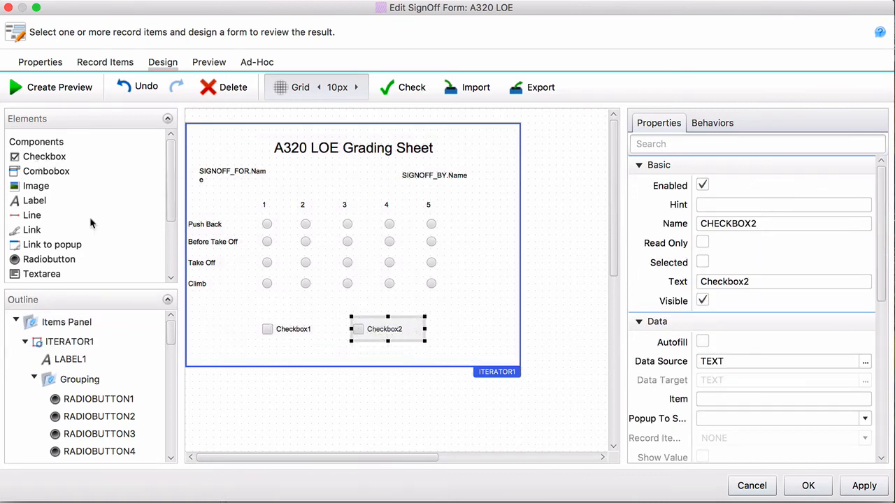
{"action": "left_click_drag", "start_coordinate": [44, 159], "coordinate": [451, 324]}
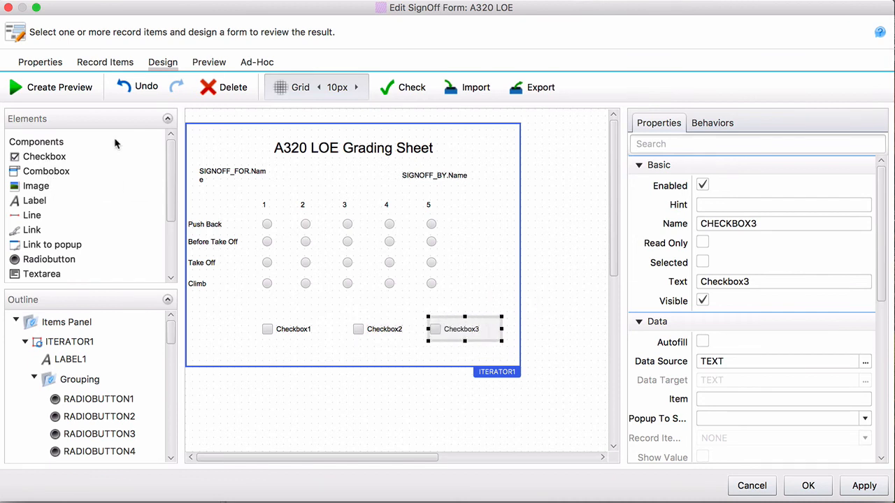
Step: Preview the form, test the Push Back radio buttons and all three checkboxes, and return to the design
{"action": "left_click", "coordinate": [47, 85]}
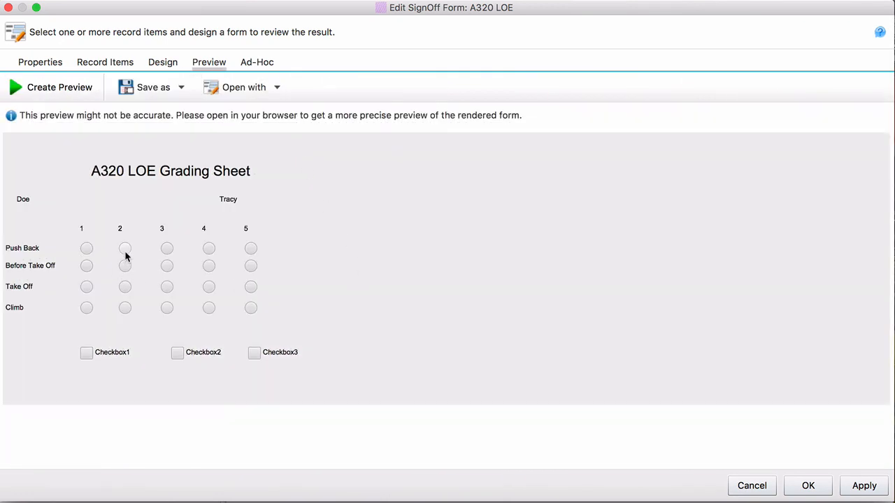
{"action": "left_click", "coordinate": [208, 249]}
{"action": "left_click", "coordinate": [250, 248]}
{"action": "left_click", "coordinate": [86, 249]}
{"action": "left_click", "coordinate": [86, 354]}
{"action": "left_click", "coordinate": [179, 354]}
{"action": "left_click", "coordinate": [252, 354]}
{"action": "left_click", "coordinate": [162, 63]}
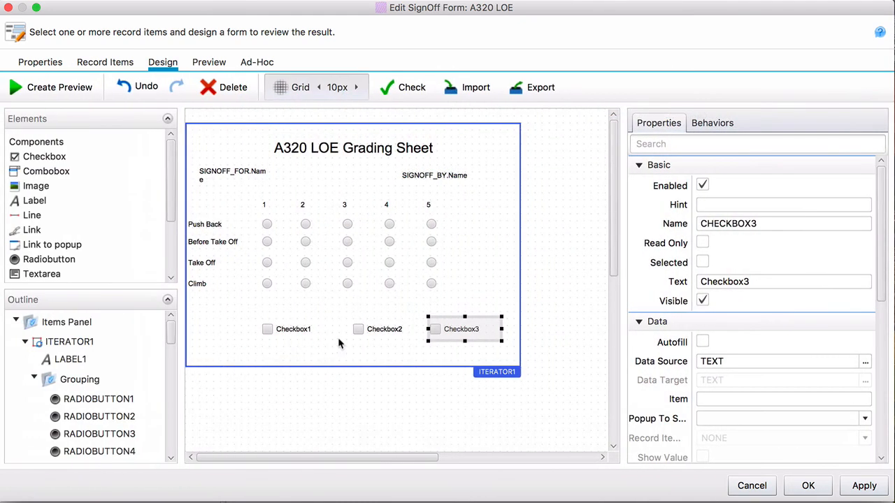
Step: Delete Checkbox2 and Checkbox3 from the form
{"action": "left_click", "coordinate": [384, 330]}
{"action": "key", "text": "Delete"}
{"action": "left_click", "coordinate": [453, 338]}
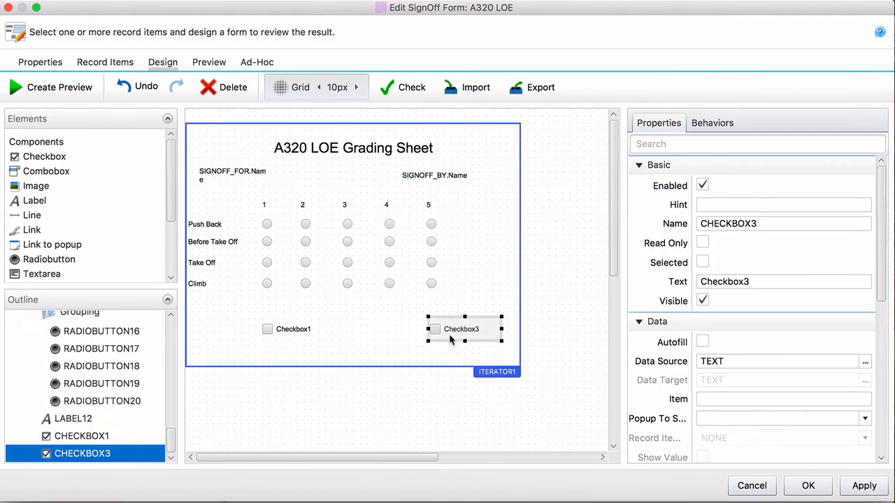
{"action": "key", "text": "Delete"}
Step: Preview the form with the single remaining checkbox, and delete that checkbox from the design
{"action": "left_click", "coordinate": [52, 87]}
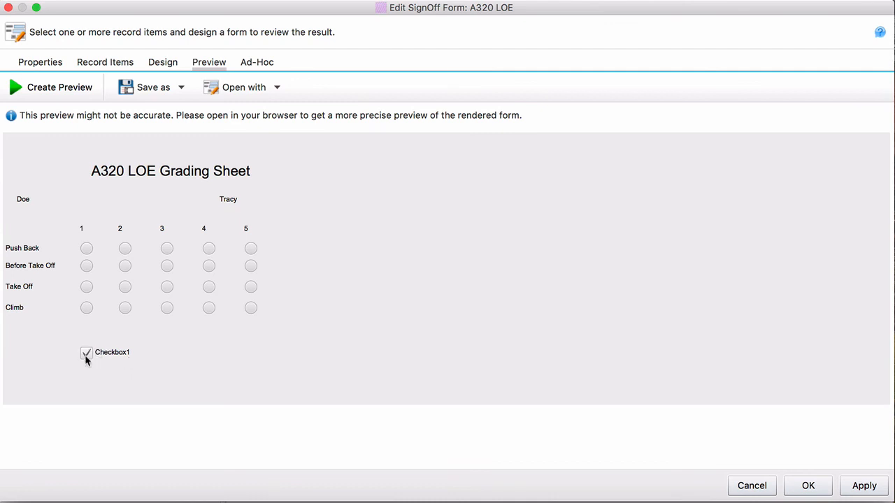
{"action": "left_click", "coordinate": [176, 65]}
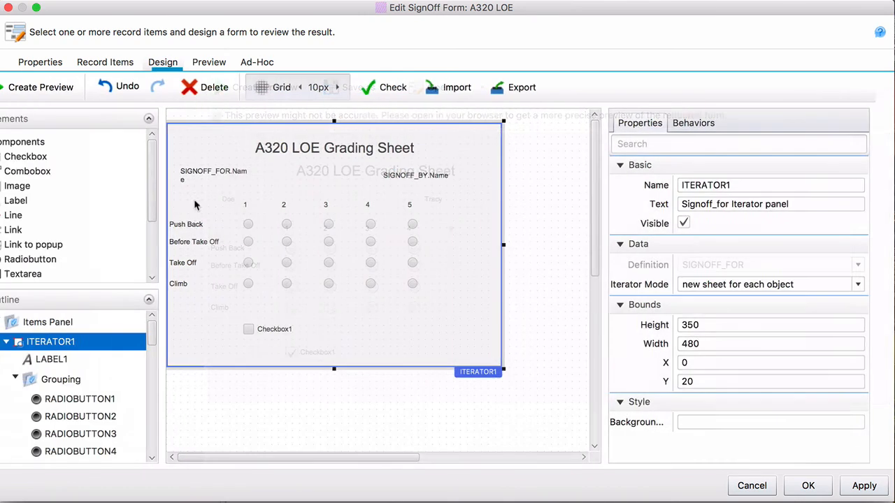
{"action": "left_click", "coordinate": [301, 336]}
{"action": "key", "text": "Delete"}
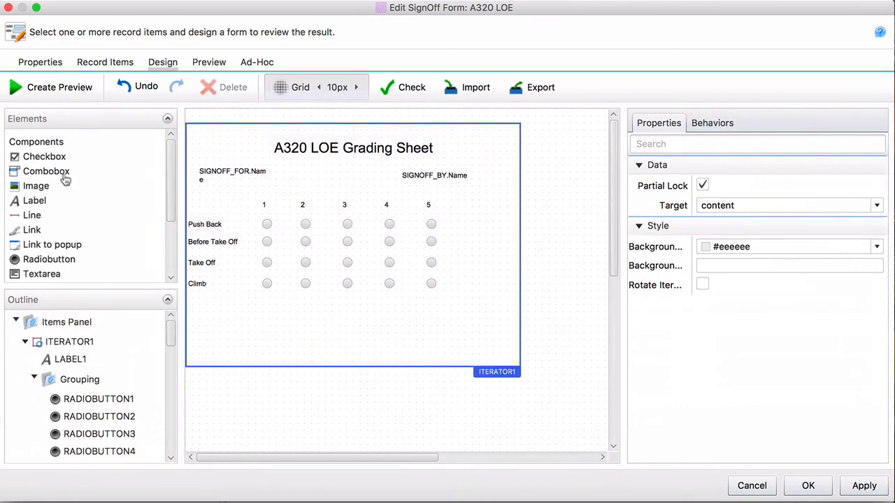
Step: Add a combobox below the Climb row and set its data source to AQP GradeScale (SET) under Record Item Master
{"action": "left_click_drag", "start_coordinate": [65, 179], "coordinate": [317, 310]}
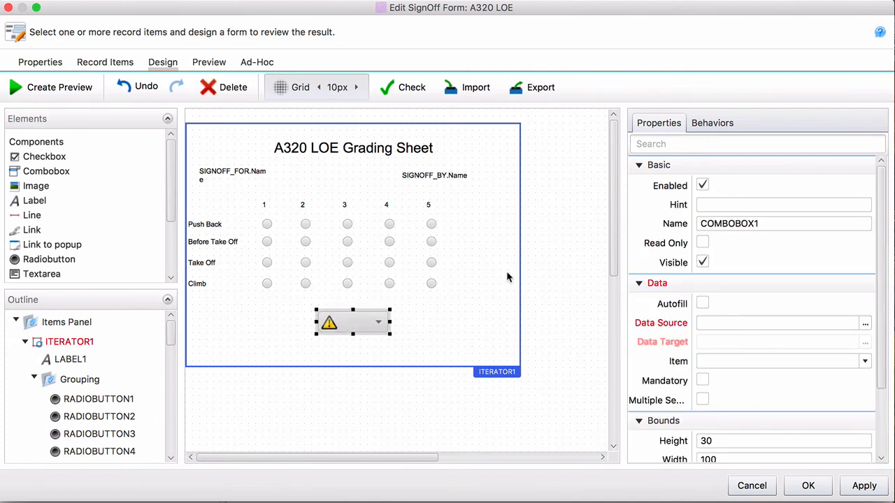
{"action": "left_click", "coordinate": [865, 325]}
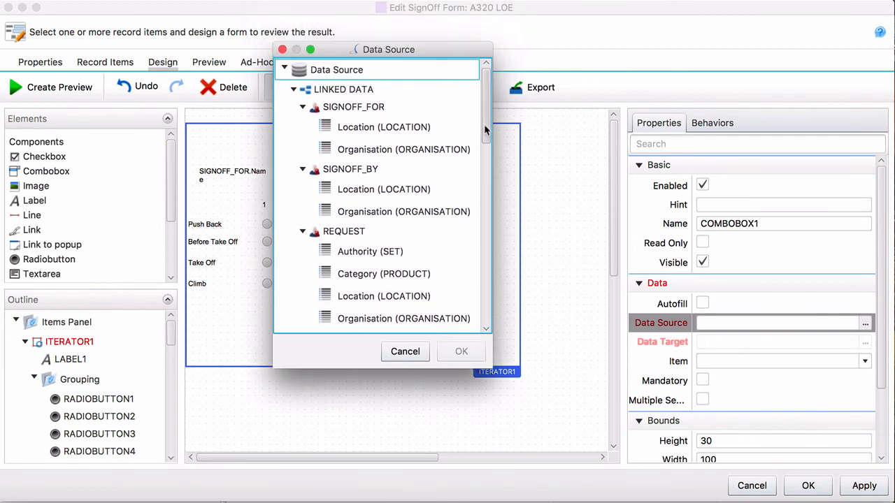
{"action": "left_click_drag", "start_coordinate": [485, 132], "coordinate": [489, 219]}
{"action": "left_click", "coordinate": [399, 157]}
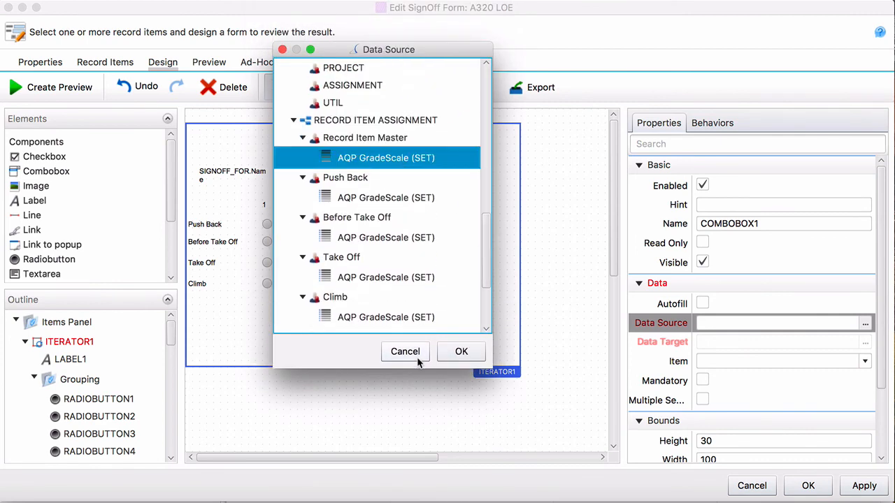
{"action": "left_click", "coordinate": [459, 352]}
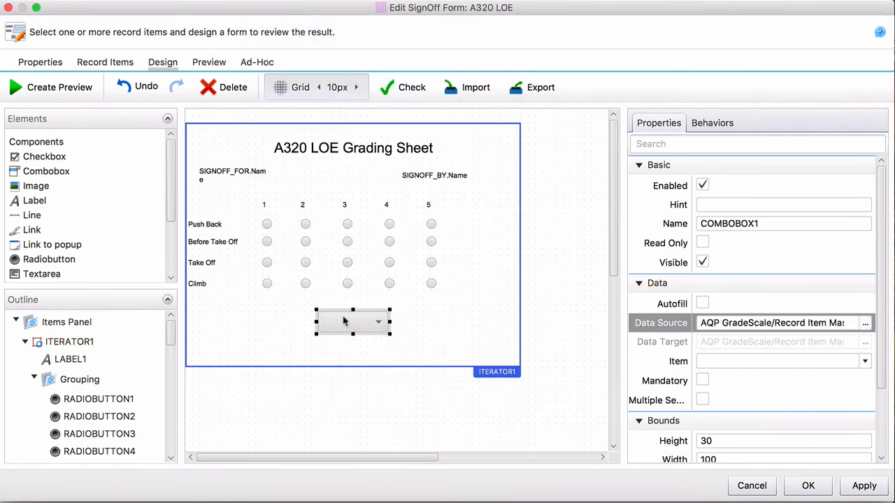
Step: Preview the form, test the Push Back radio buttons 3 to 5, and inspect the options of the grade-scale combobox
{"action": "left_click", "coordinate": [72, 86]}
{"action": "left_click", "coordinate": [167, 250]}
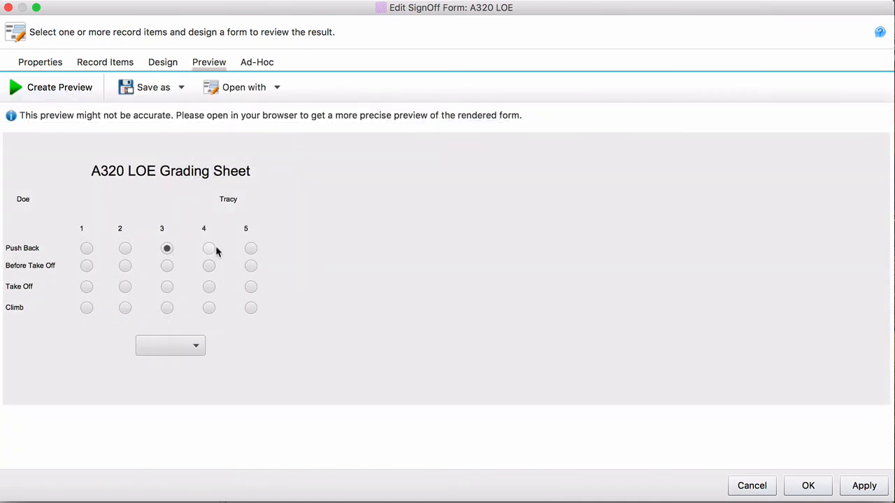
{"action": "left_click", "coordinate": [209, 249]}
{"action": "left_click", "coordinate": [251, 250]}
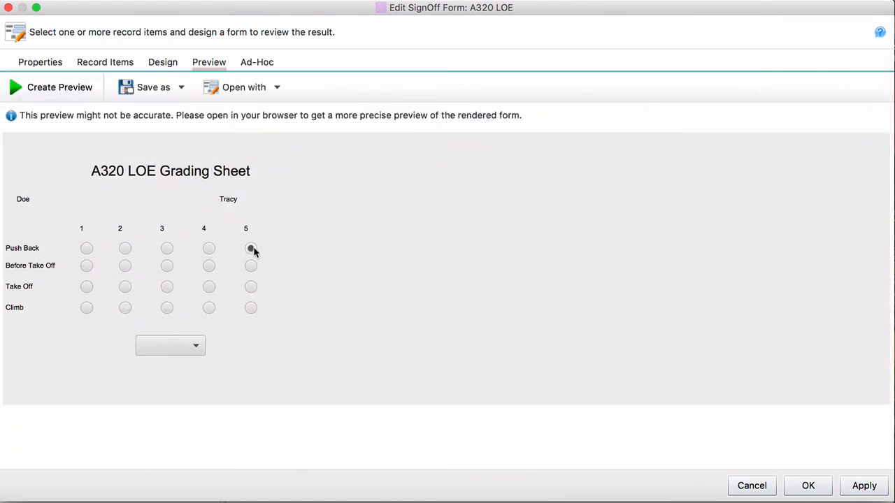
{"action": "left_click", "coordinate": [180, 351]}
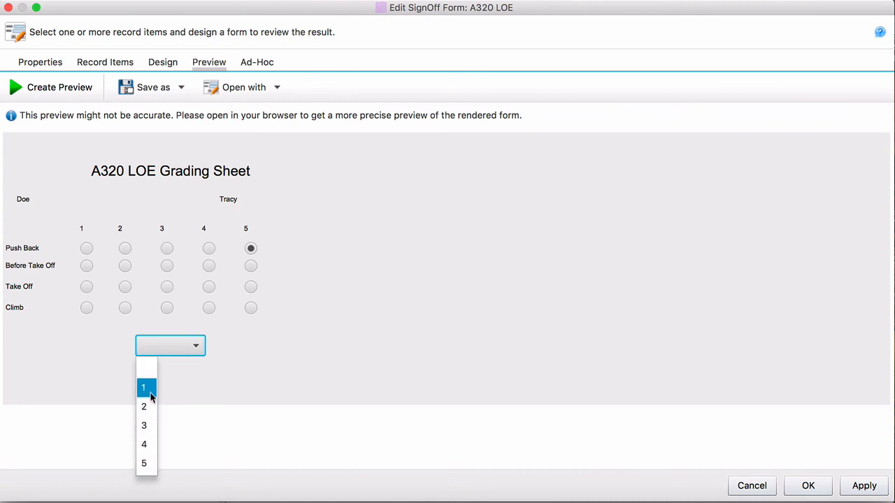
{"action": "left_click", "coordinate": [199, 350]}
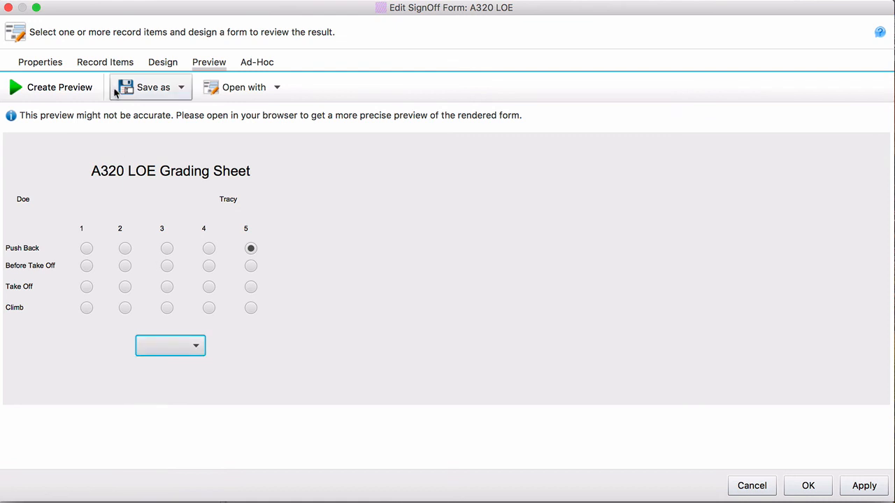
Step: Return to the form design and delete the grade-scale combobox
{"action": "left_click", "coordinate": [163, 62]}
{"action": "key", "text": "Delete"}
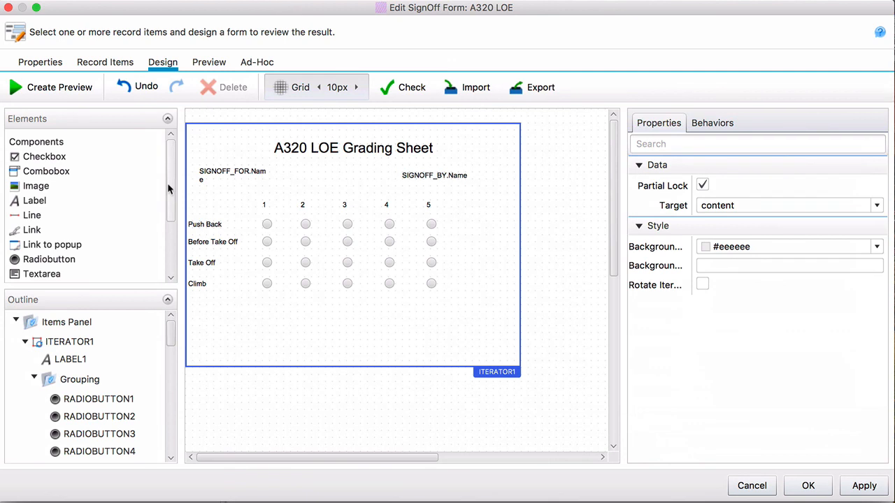
Step: Look over the remaining component and container elements, and save the A320 LOE sign-off form to close its editor
{"action": "scroll", "coordinate": [167, 182], "scroll_direction": "down", "scroll_amount": 2}
{"action": "left_click_drag", "start_coordinate": [173, 211], "coordinate": [168, 235]}
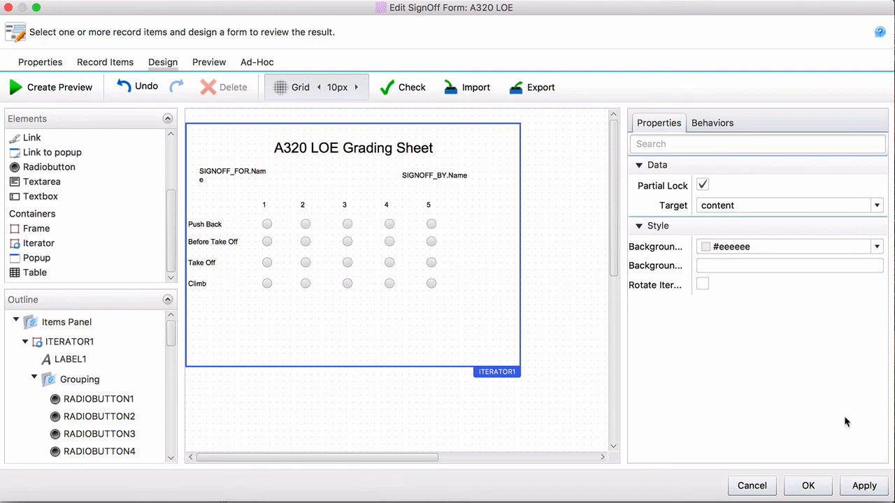
{"action": "left_click", "coordinate": [808, 485]}
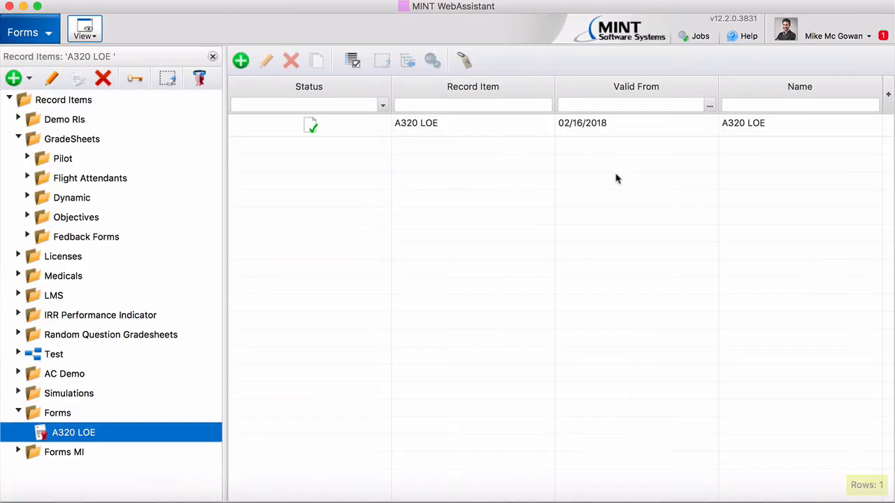